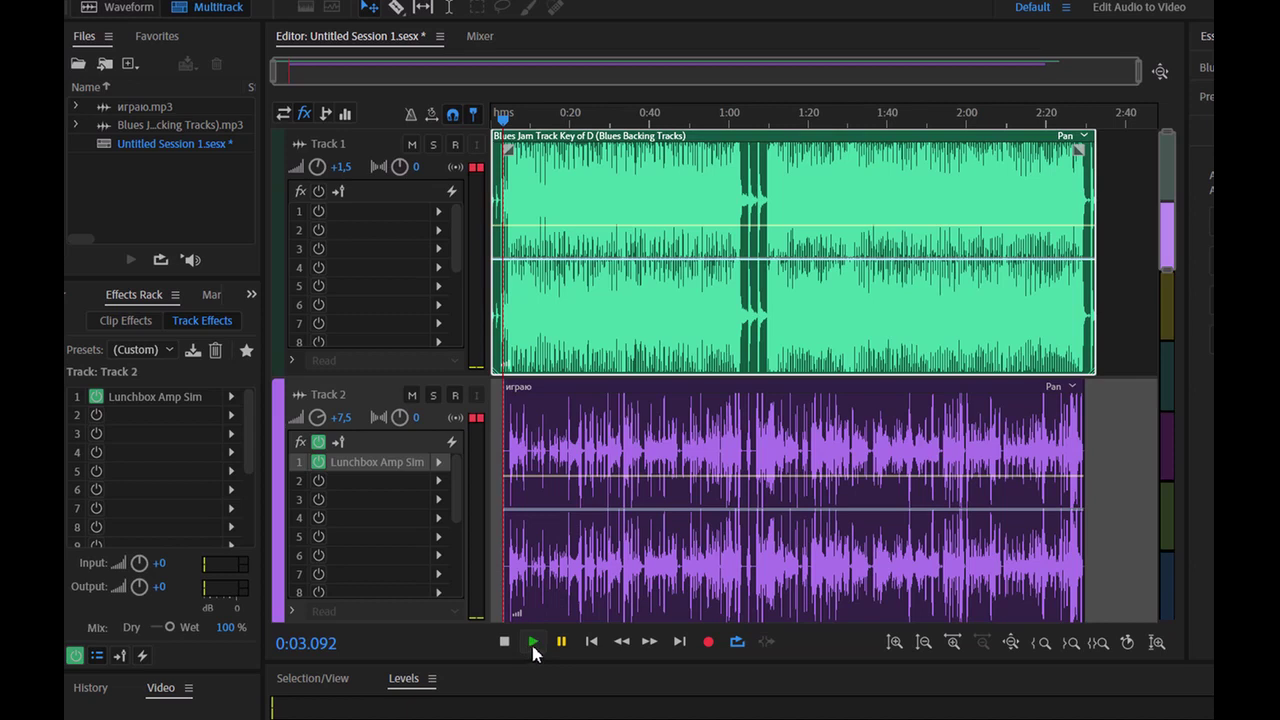
# - Play both tracks together from the start of the session for about 15 seconds and stop playback
pyautogui.click(591, 641)
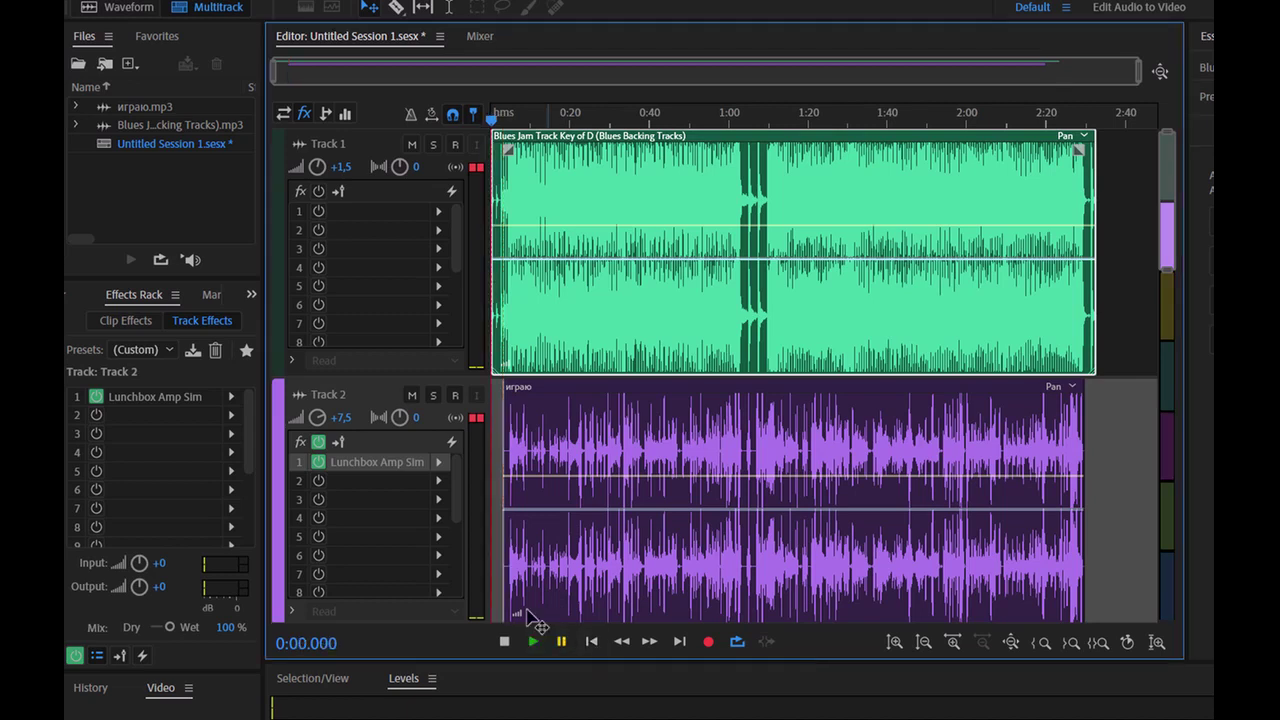
pyautogui.click(532, 643)
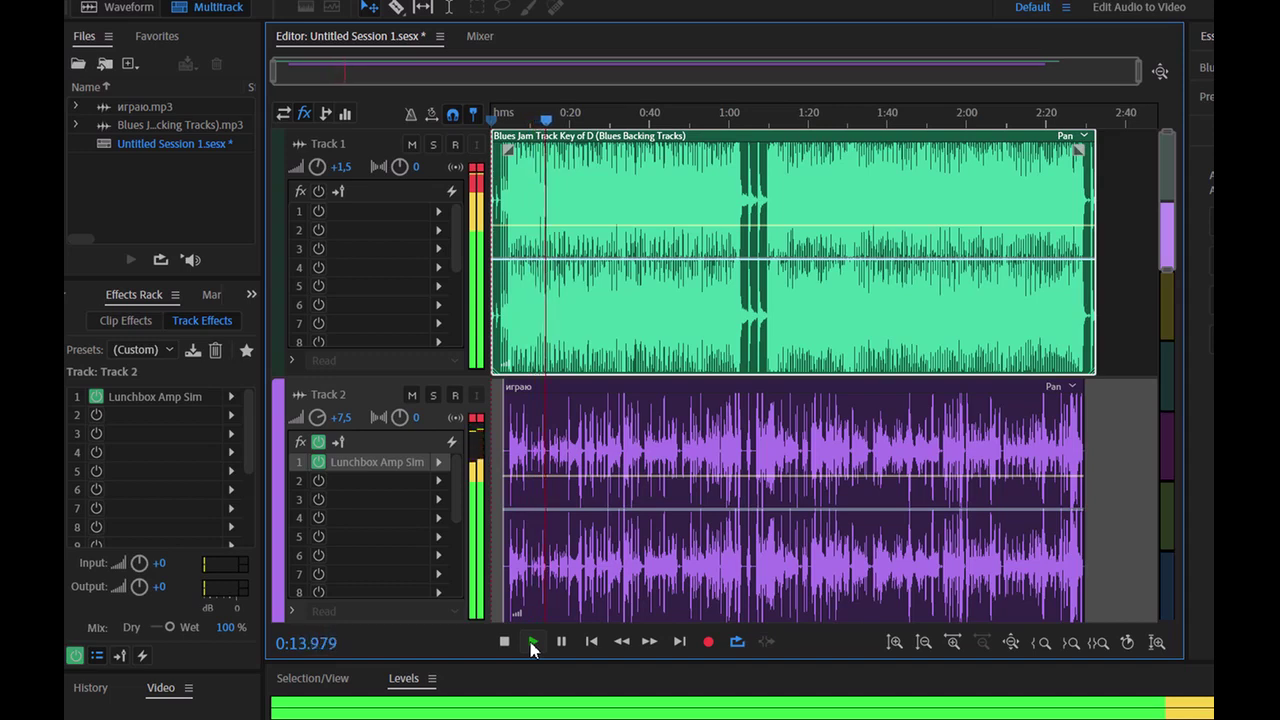
pyautogui.click(506, 645)
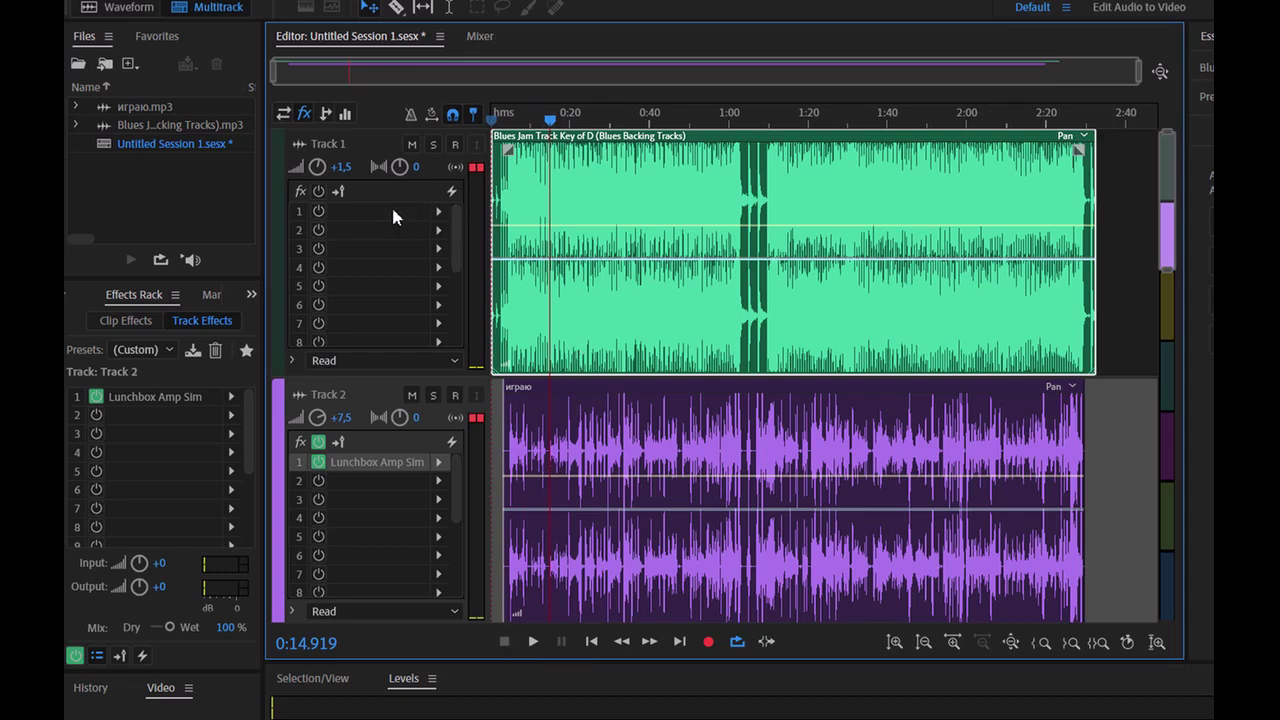
# - Mute Track 1 and listen to Track 2 alone with the Lunchbox Amp Sim active
pyautogui.click(412, 144)
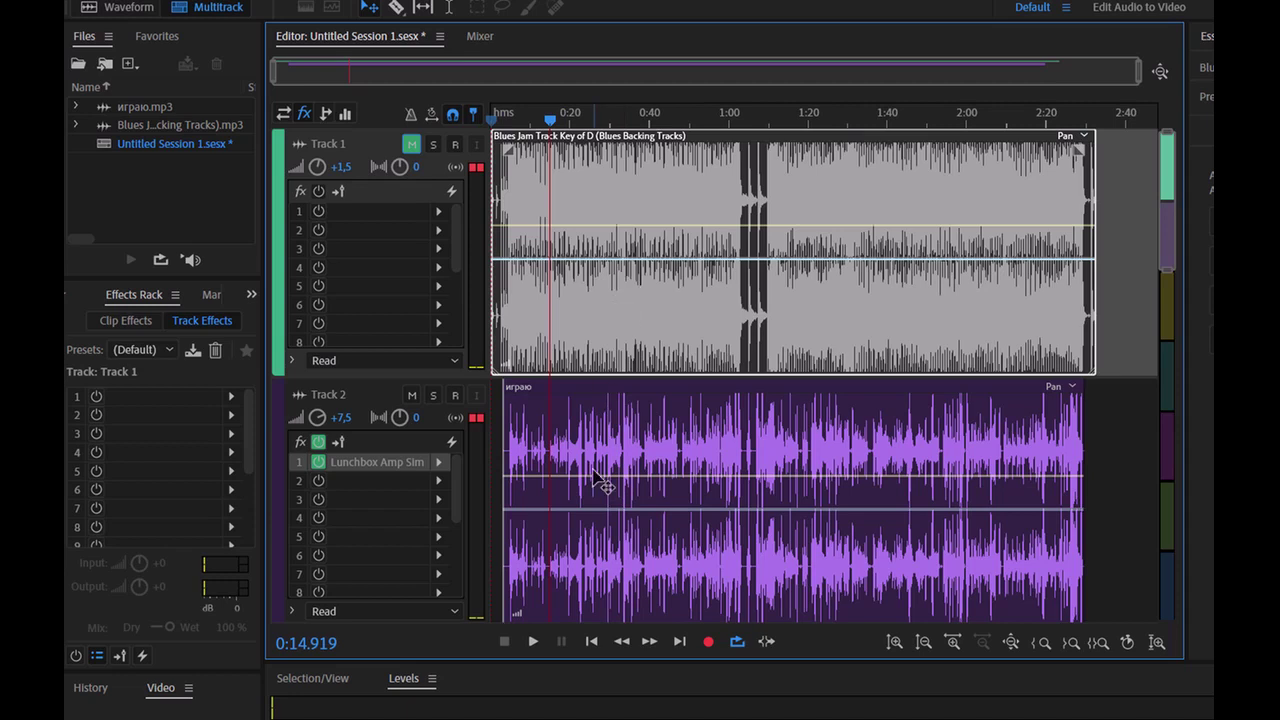
pyautogui.click(533, 642)
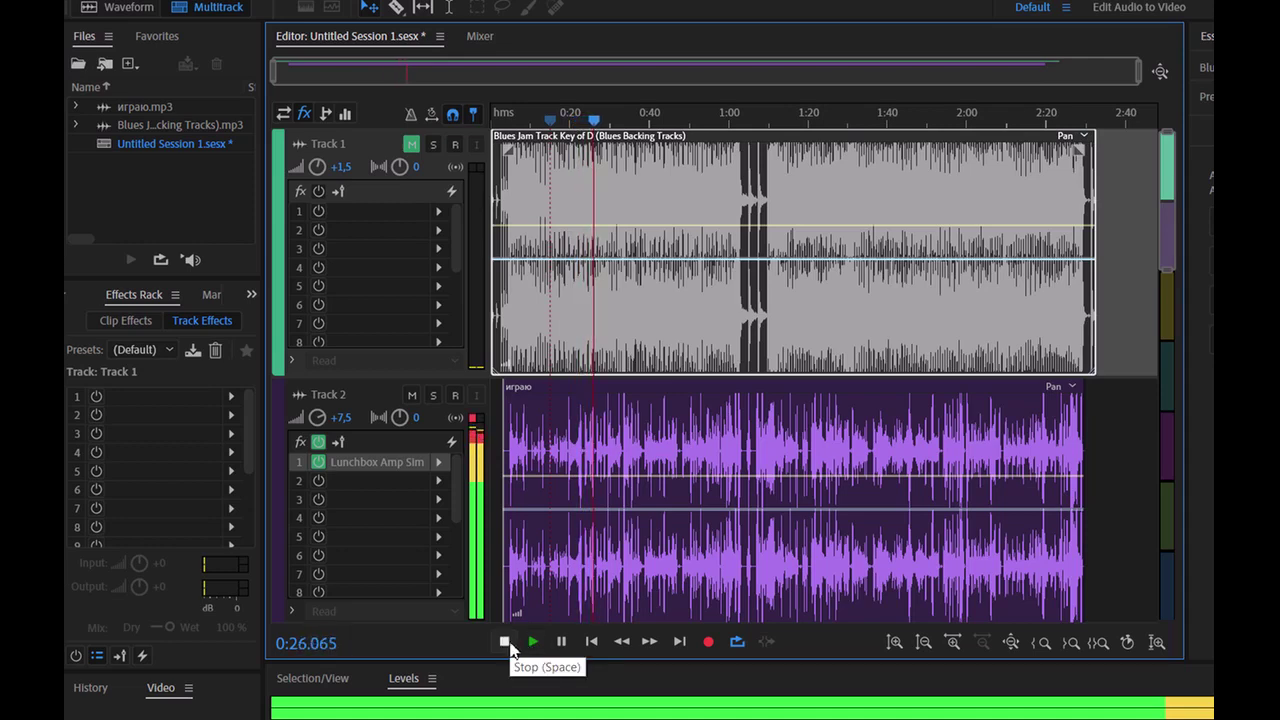
pyautogui.click(506, 642)
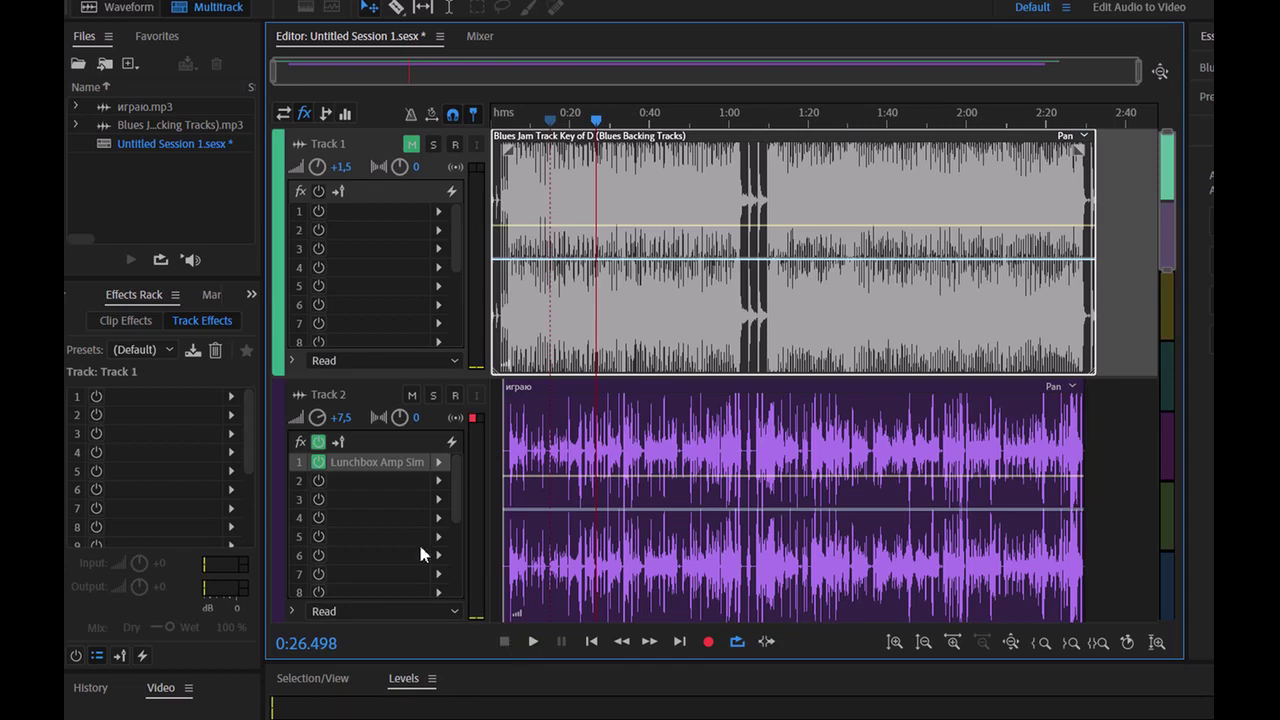
# - Bypass the Lunchbox Amp Sim on Track 2 and listen to the dry guitar on its own
pyautogui.click(319, 463)
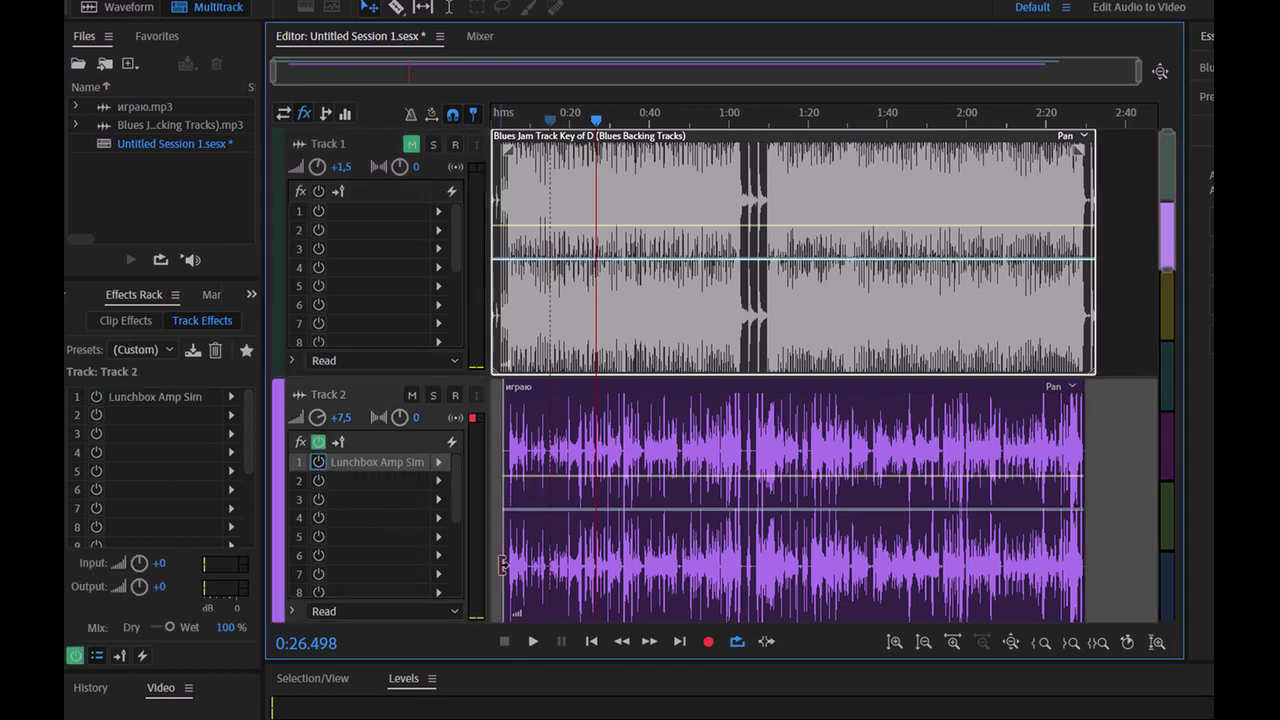
pyautogui.click(533, 642)
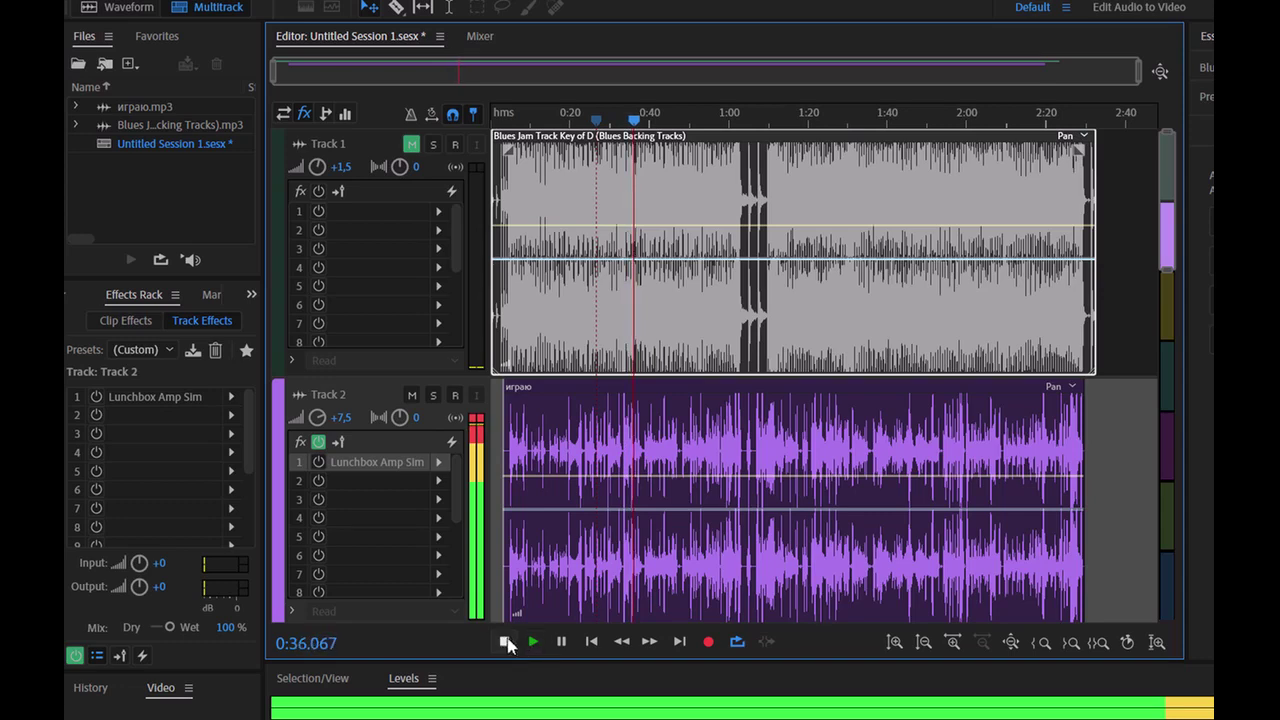
pyautogui.click(505, 643)
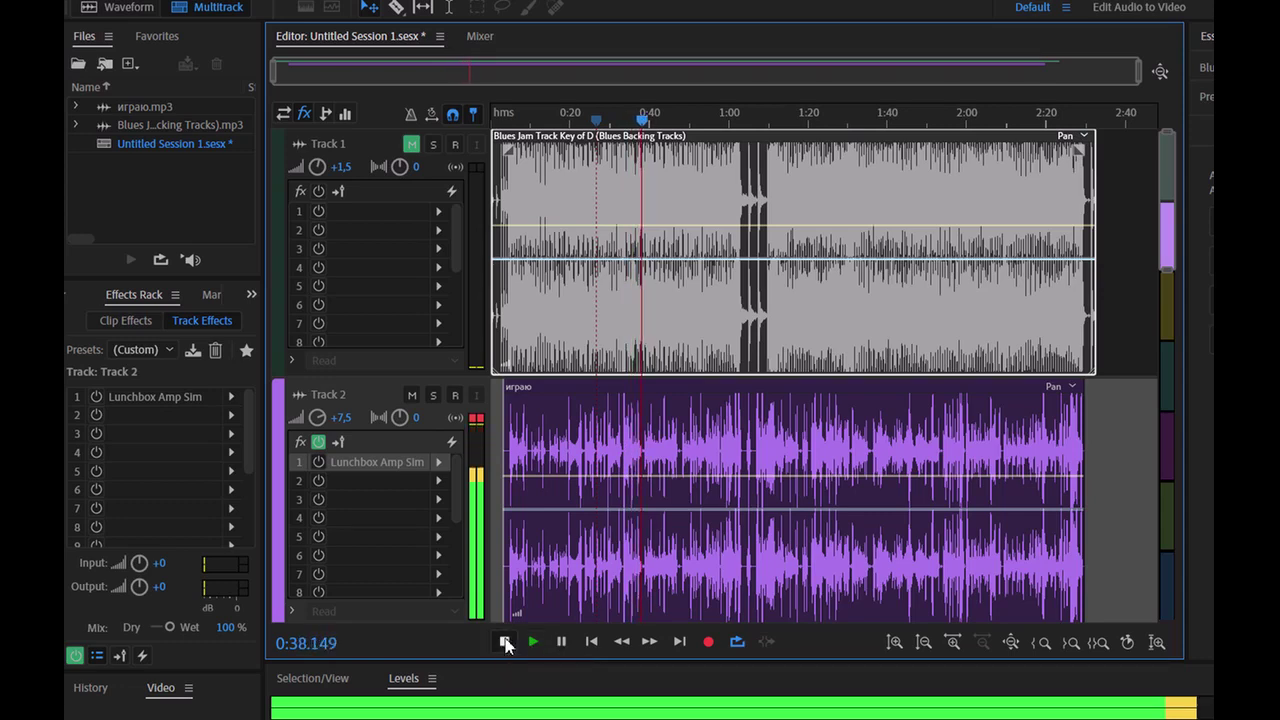
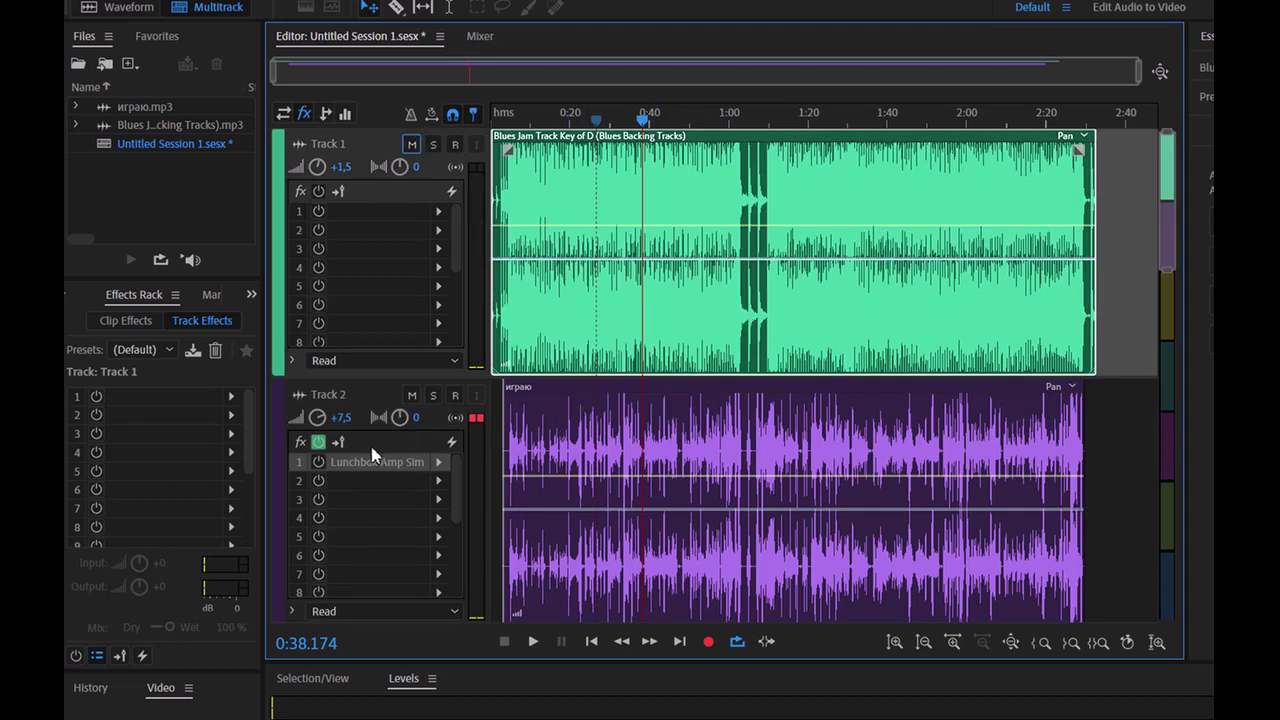
# - Play both tracks together and switch Track 2's Lunchbox Amp Sim back on during playback to compare the sound
pyautogui.click(533, 645)
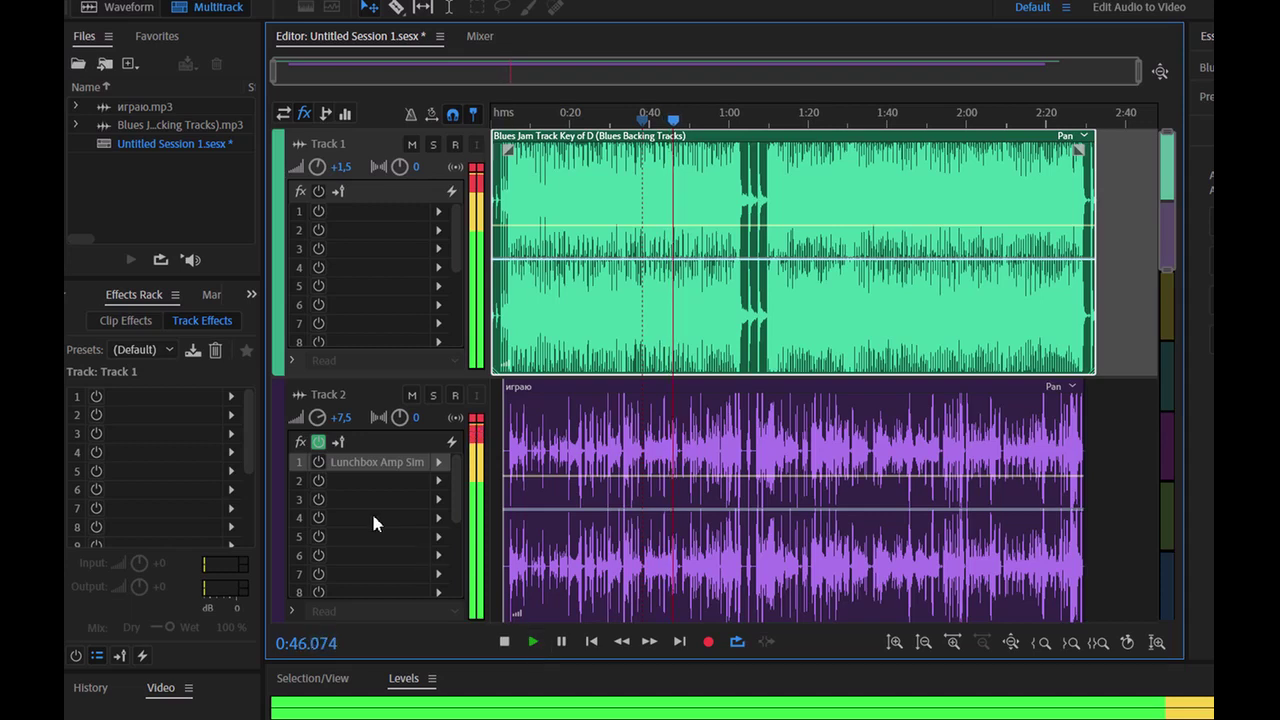
pyautogui.click(318, 463)
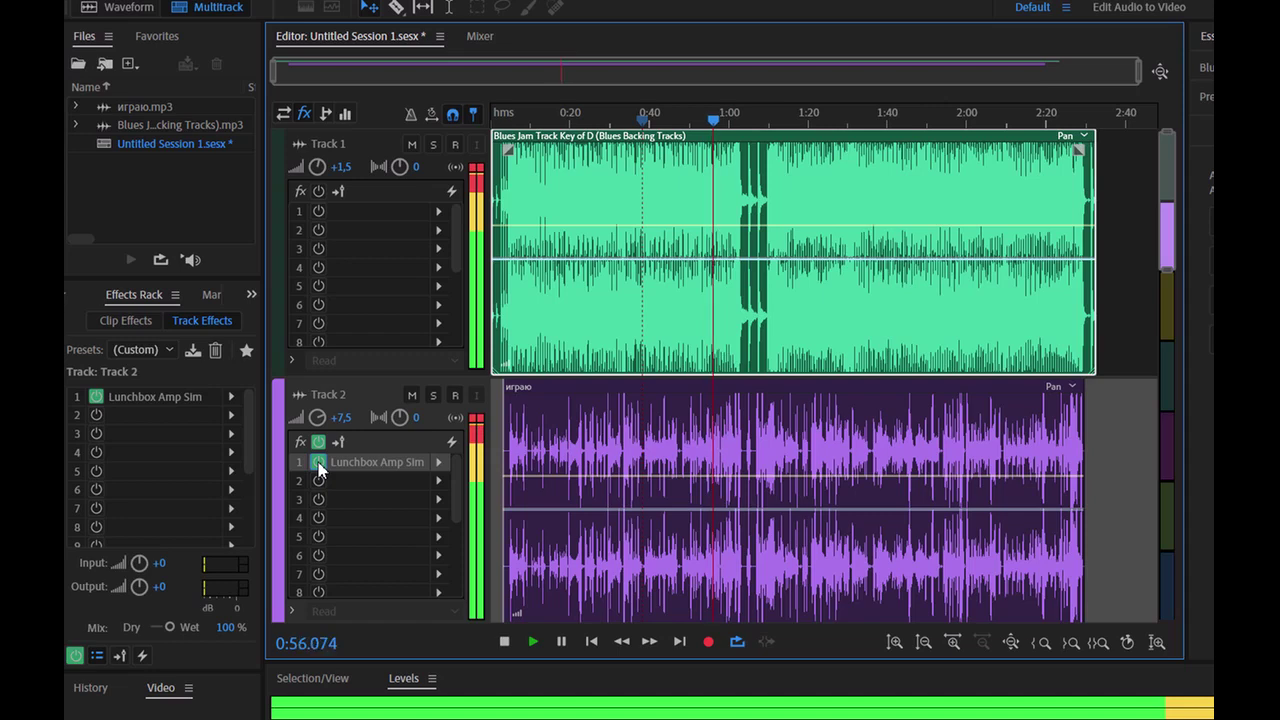
pyautogui.click(503, 641)
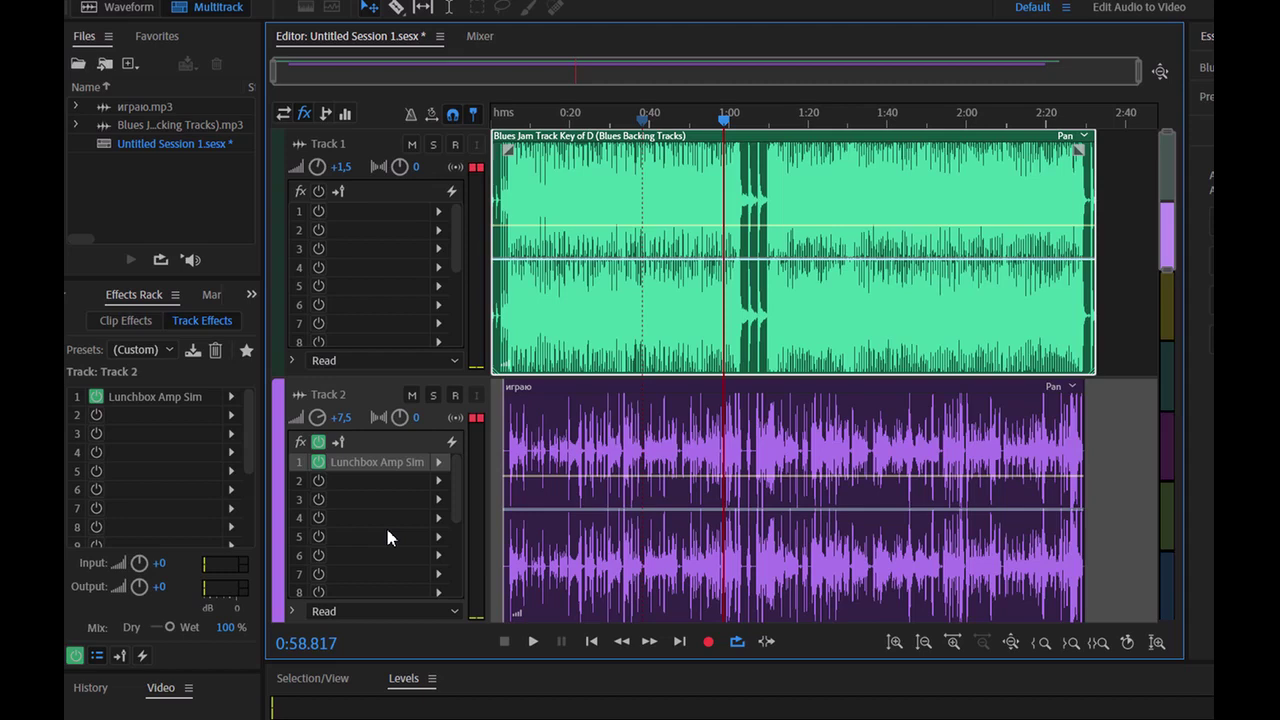
# - Open Track 2's Lunchbox Amp Sim, audition each IR cab and the cab bypass, and choose BRIT VX 4X12
pyautogui.doubleClick(376, 464)
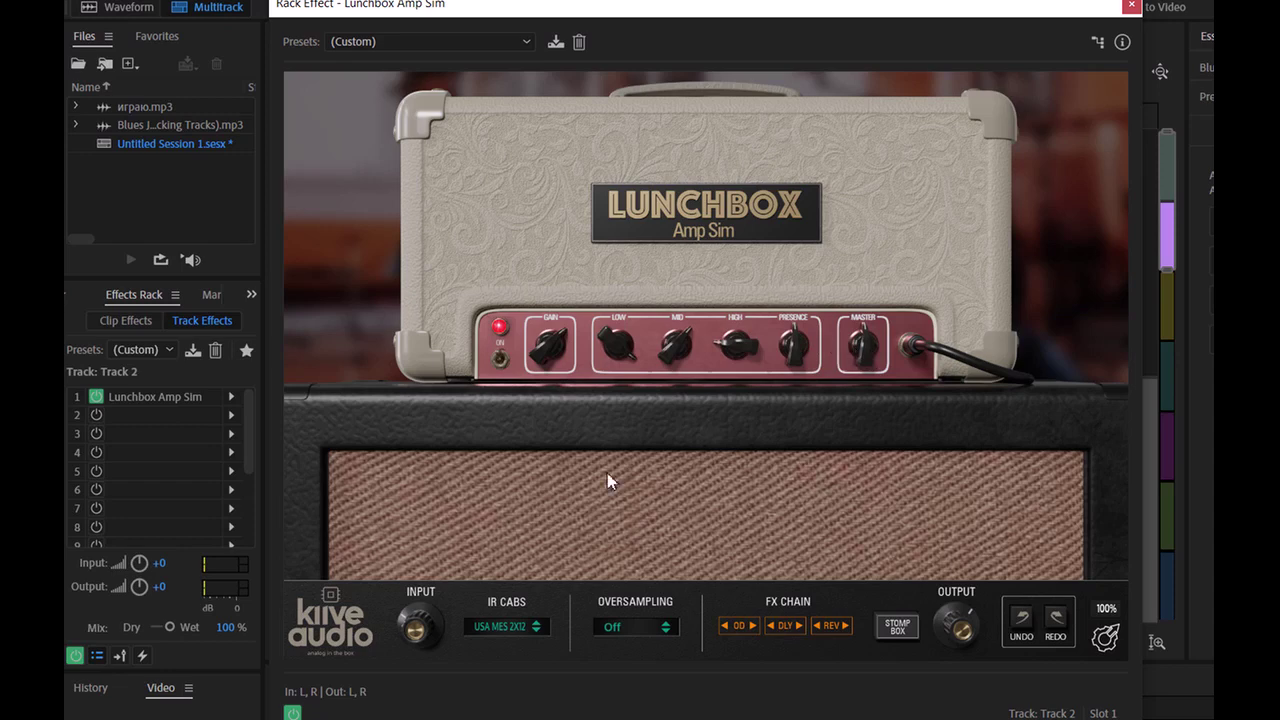
pyautogui.click(519, 625)
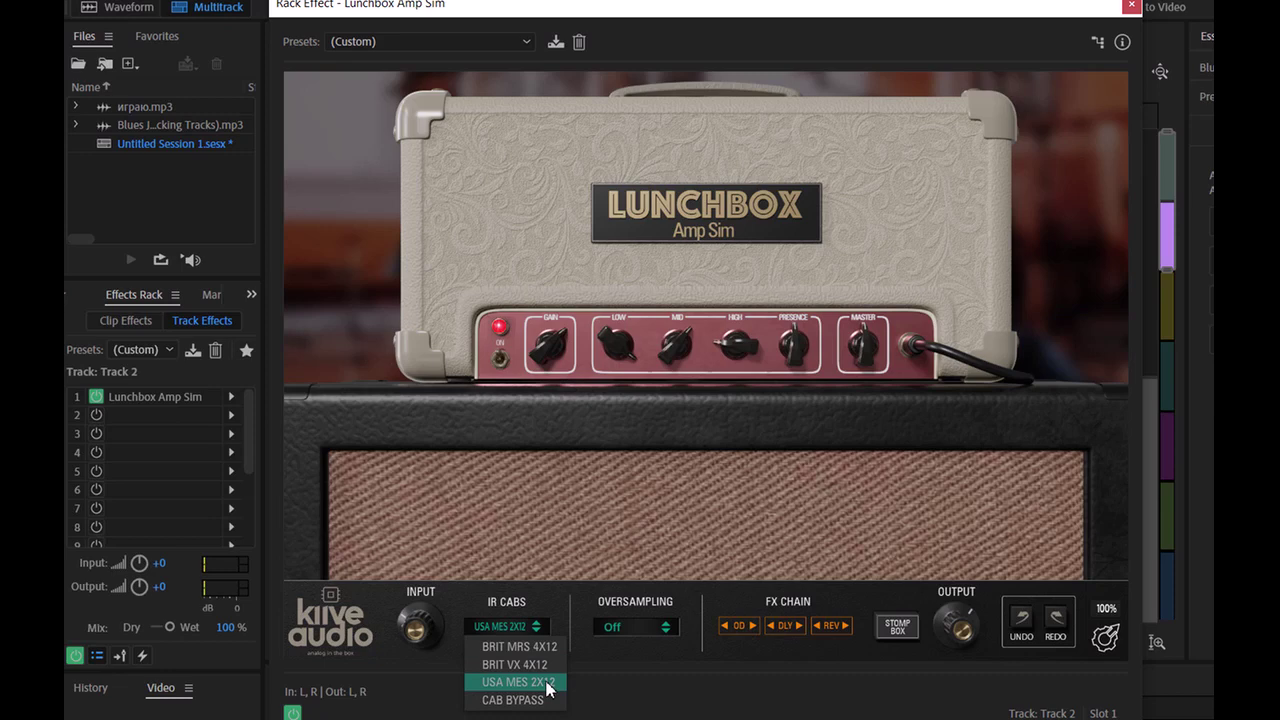
pyautogui.click(536, 647)
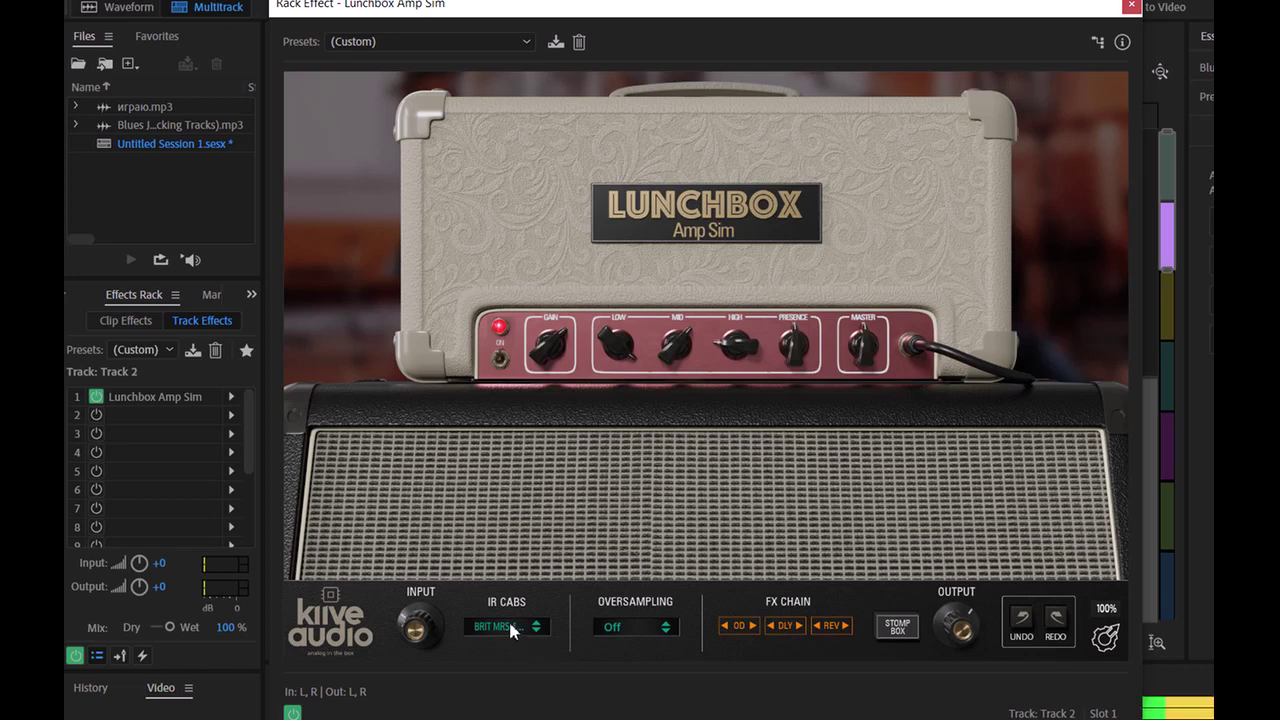
pyautogui.click(510, 627)
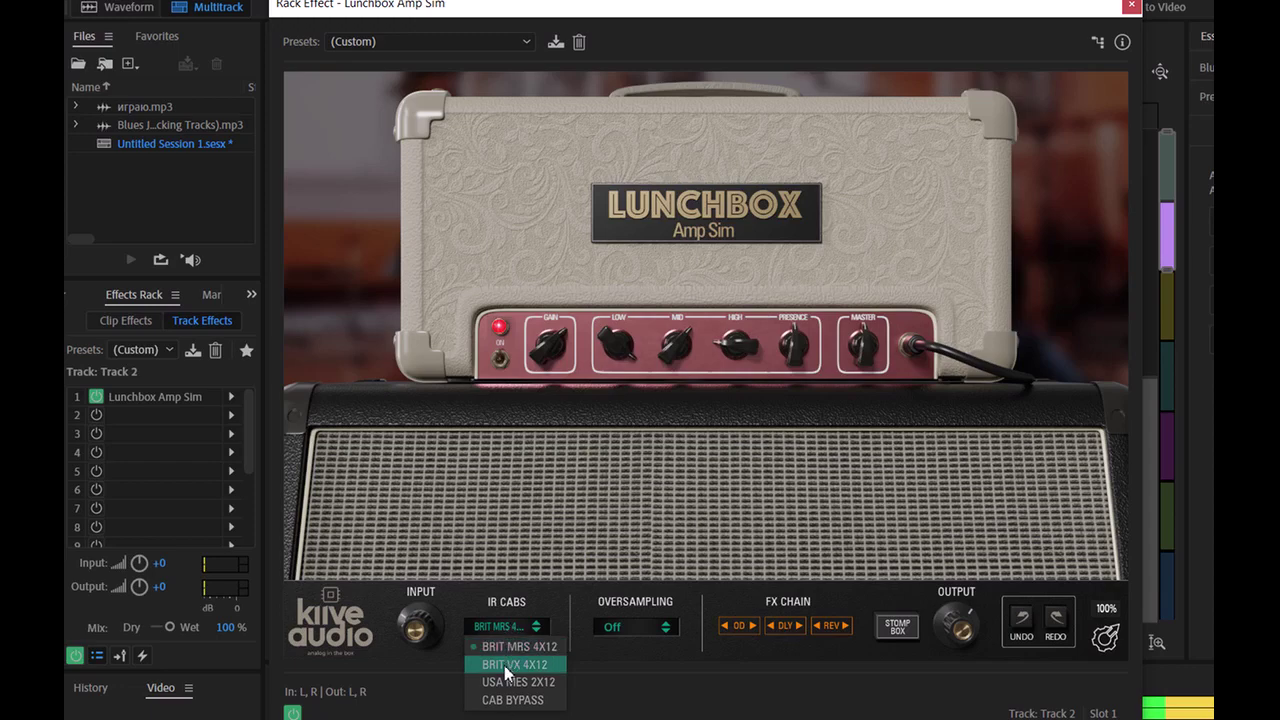
pyautogui.click(504, 665)
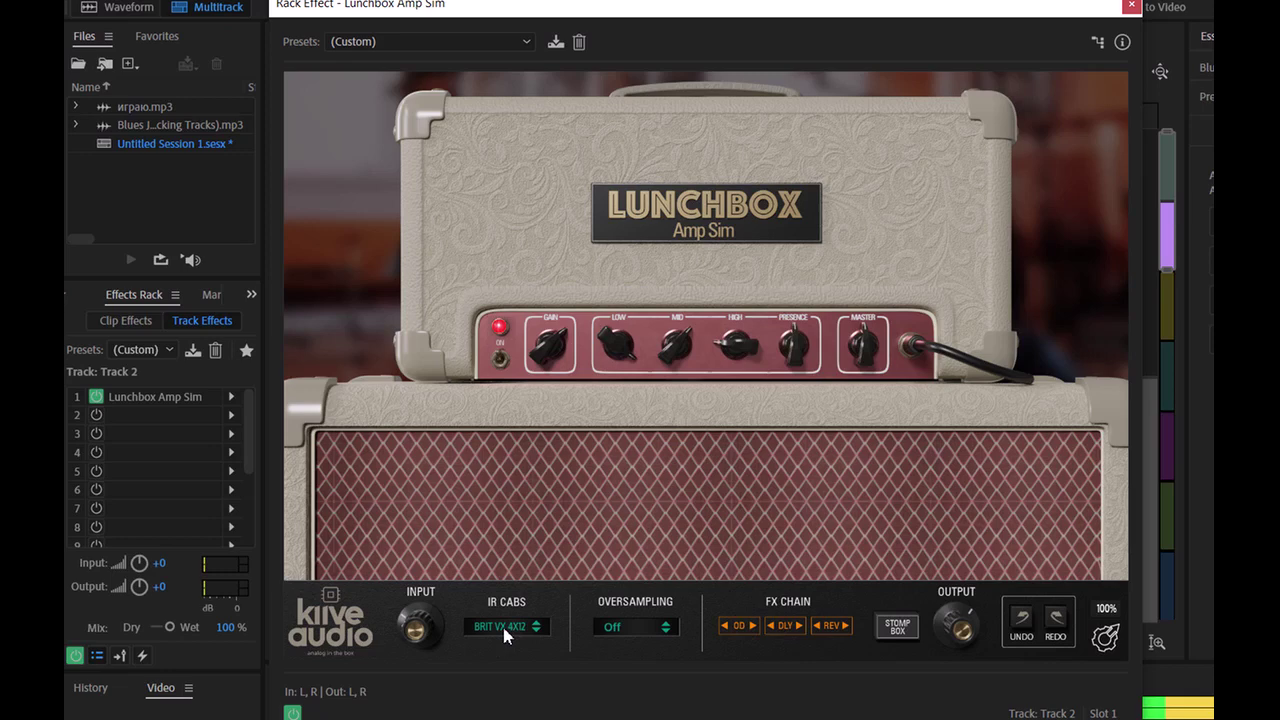
pyautogui.click(504, 629)
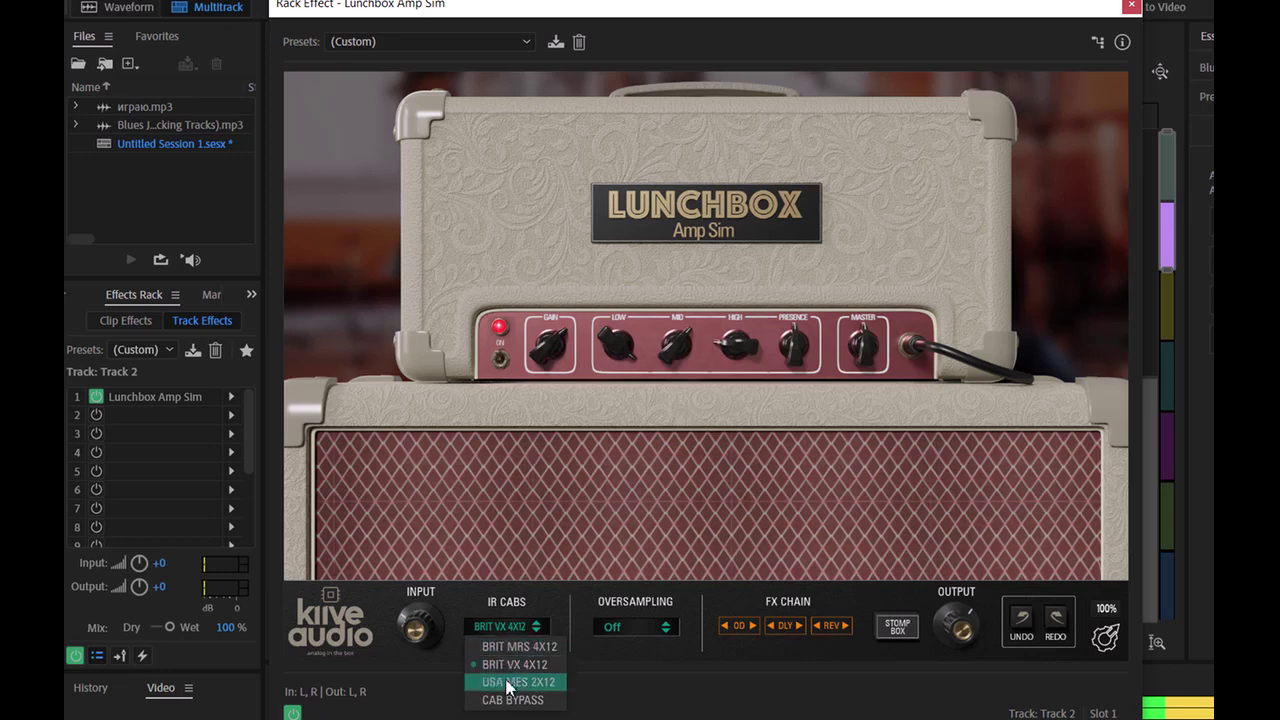
pyautogui.click(508, 683)
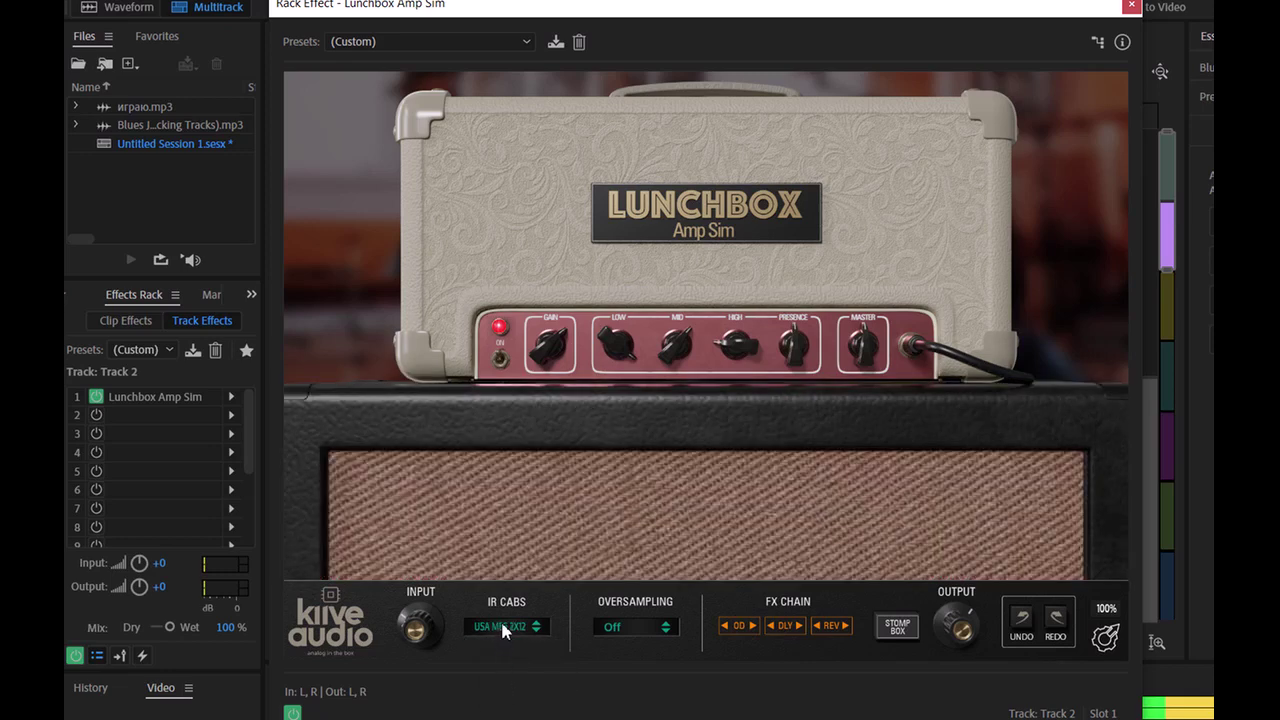
pyautogui.click(503, 628)
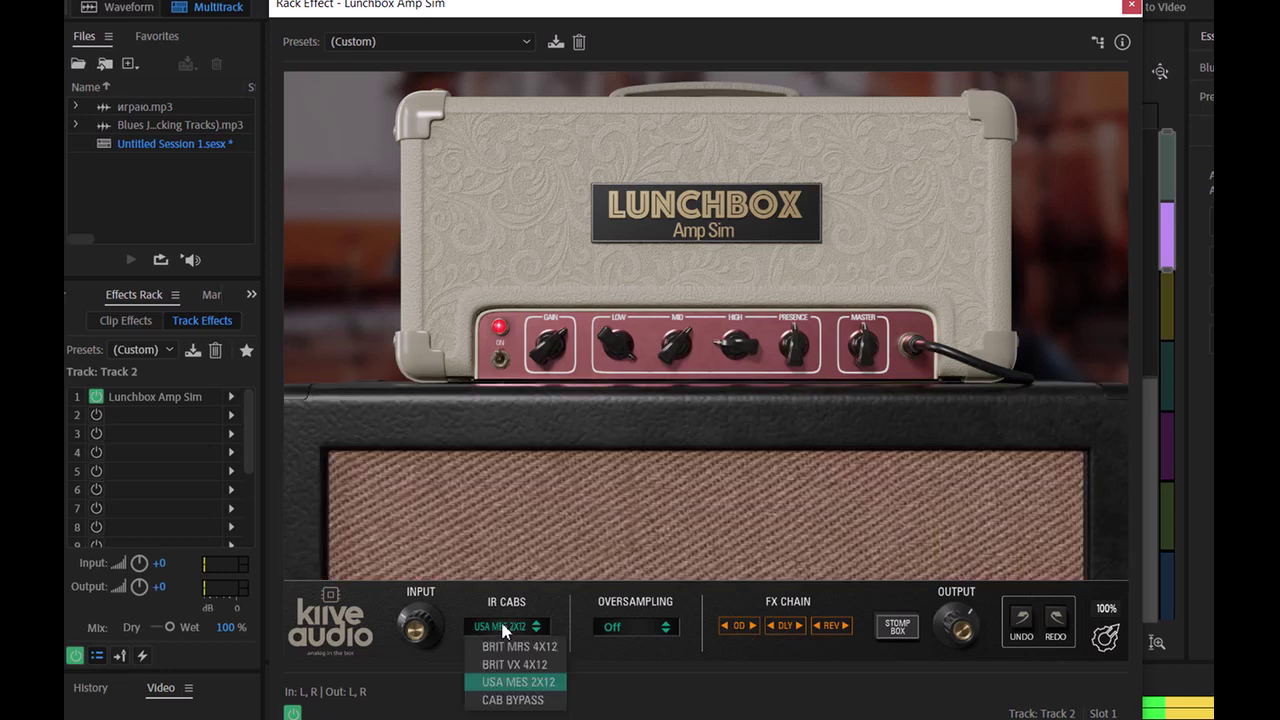
pyautogui.click(494, 700)
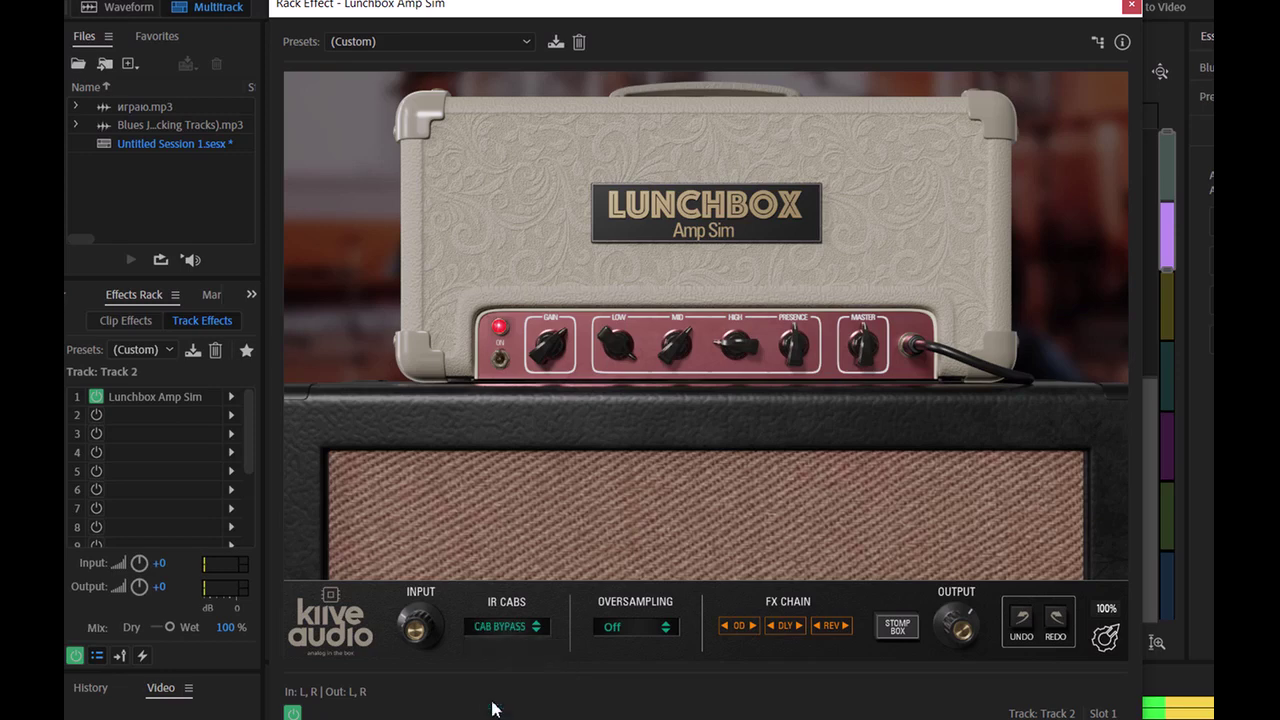
pyautogui.click(508, 625)
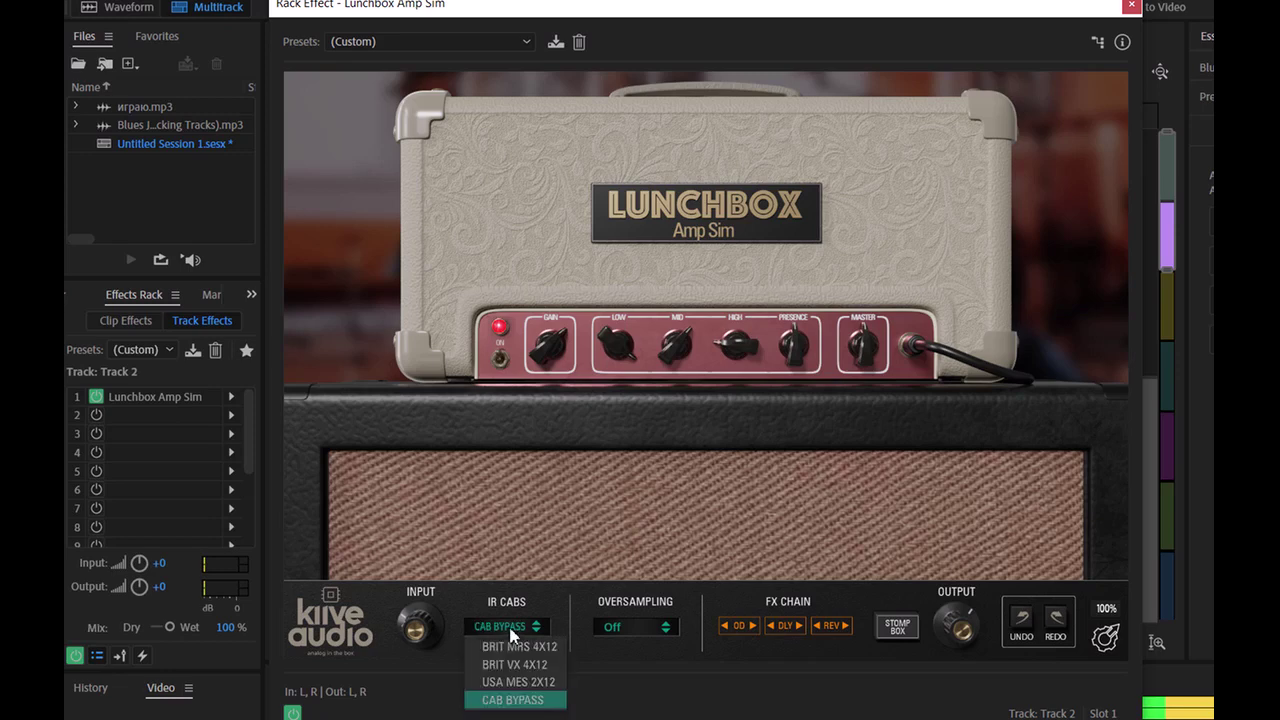
pyautogui.click(510, 665)
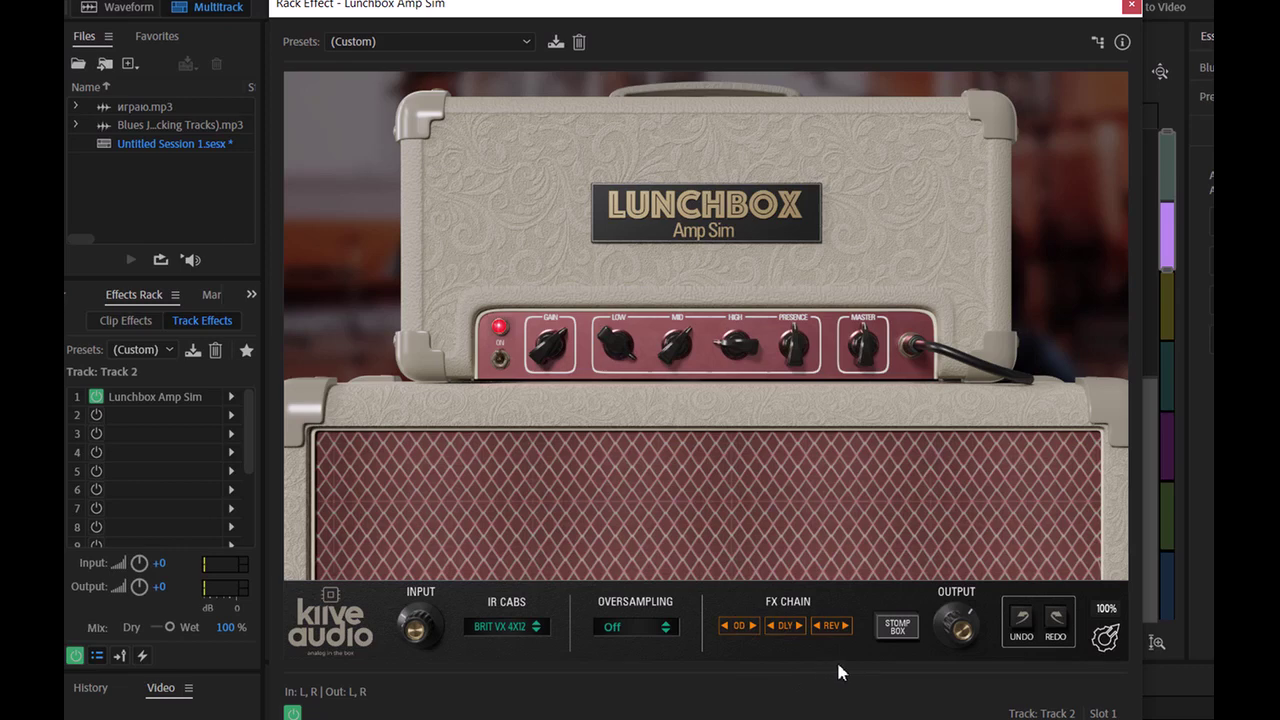
# - Show the amp sim's stomp boxes and compare the Roombience pedal on and off, raising its mix slightly and leaving it off
pyautogui.click(897, 630)
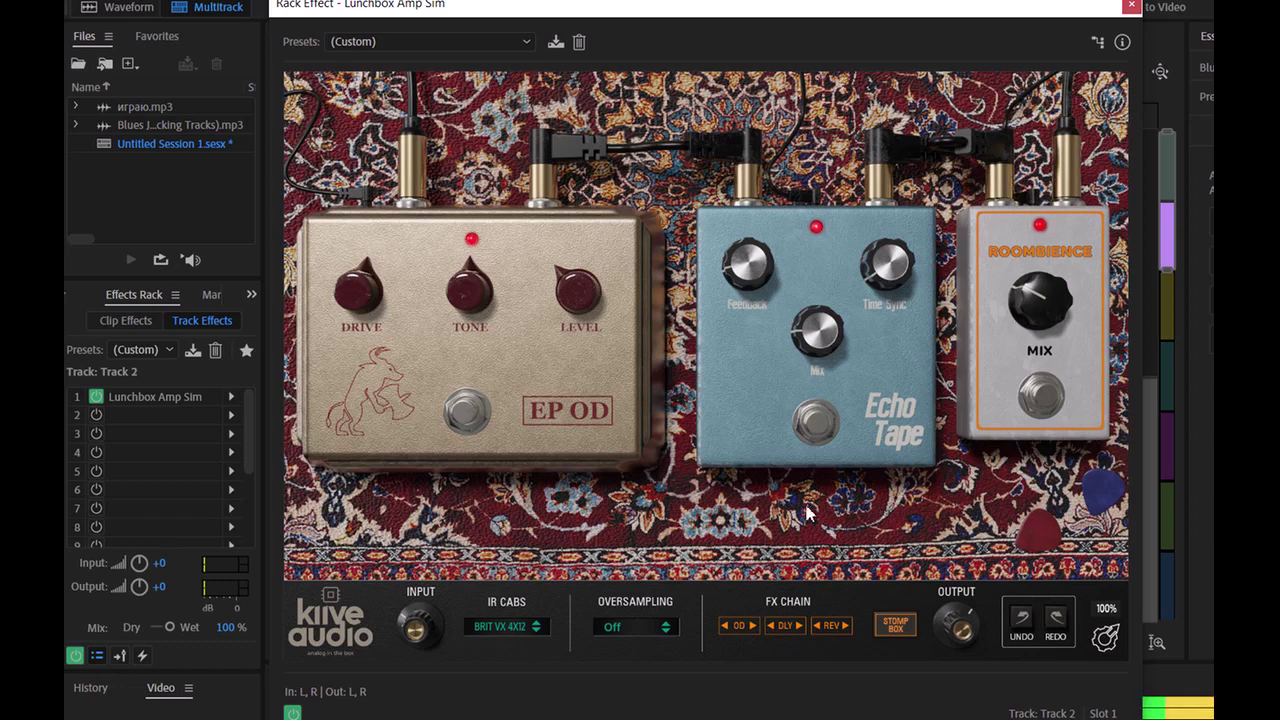
pyautogui.click(1041, 400)
pyautogui.click(1041, 400)
pyautogui.click(1041, 400)
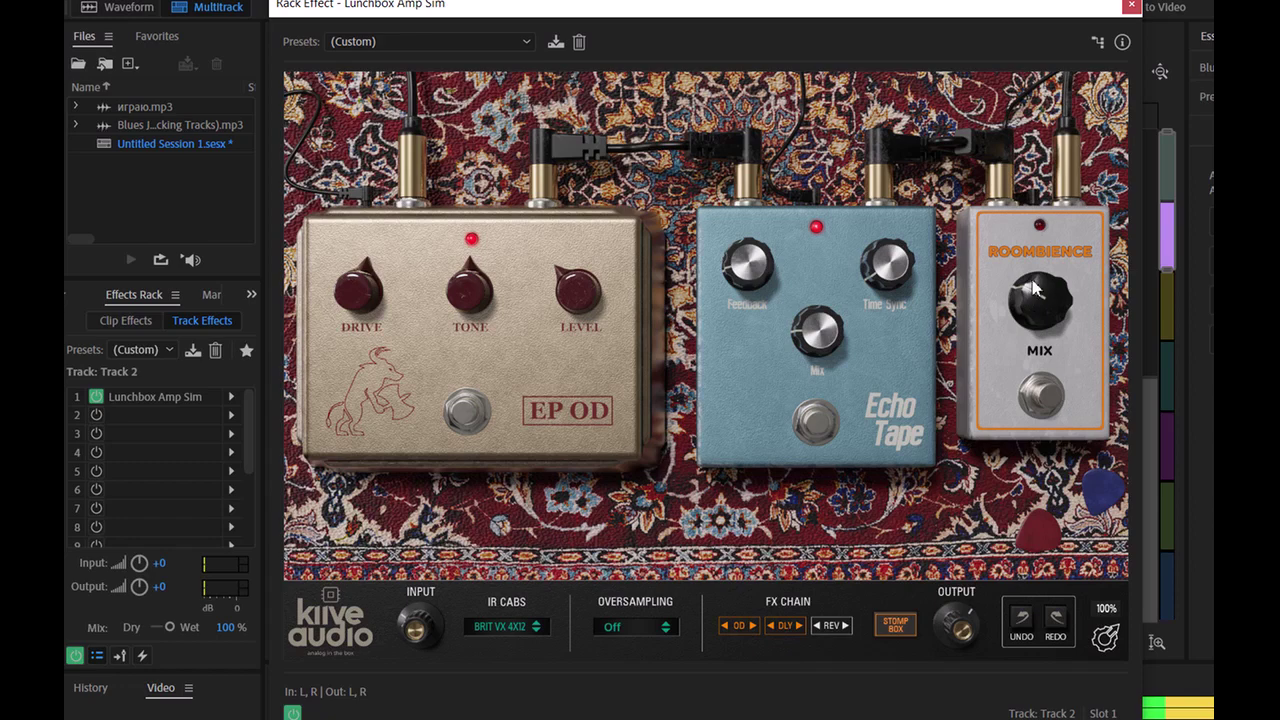
pyautogui.click(1042, 396)
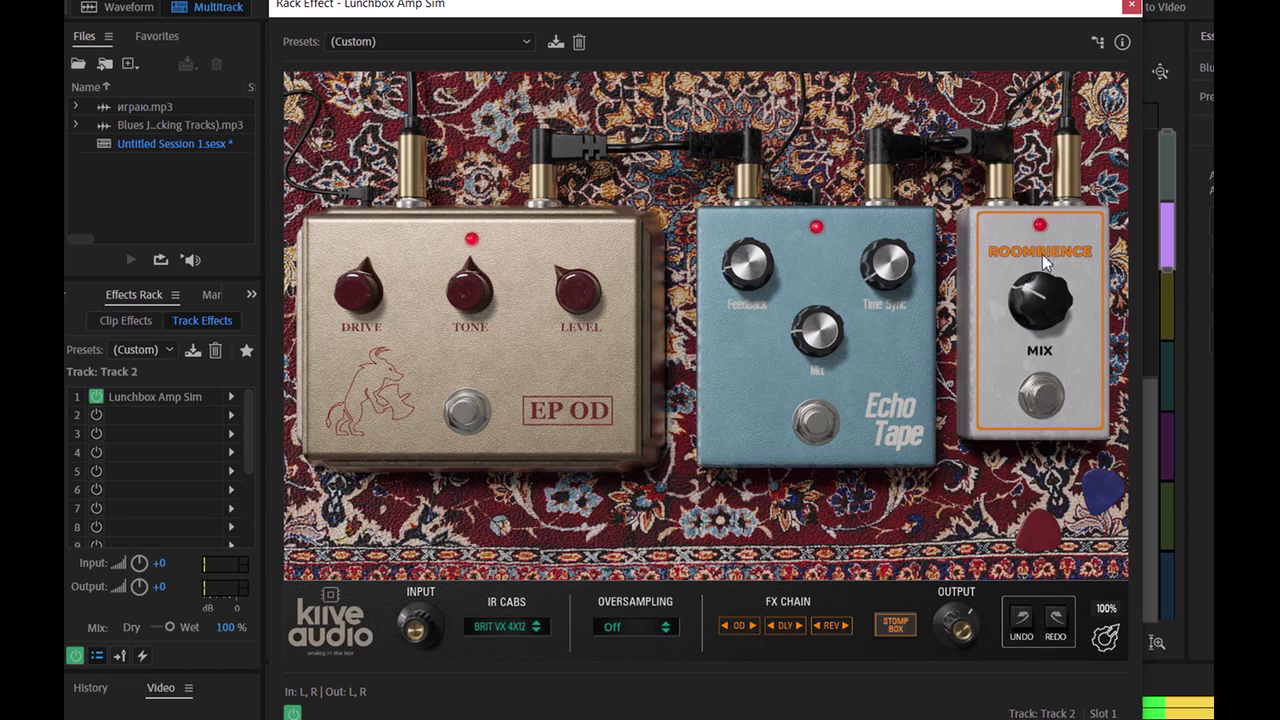
pyautogui.moveTo(1043, 260); pyautogui.dragTo(1034, 295)
pyautogui.click(1042, 396)
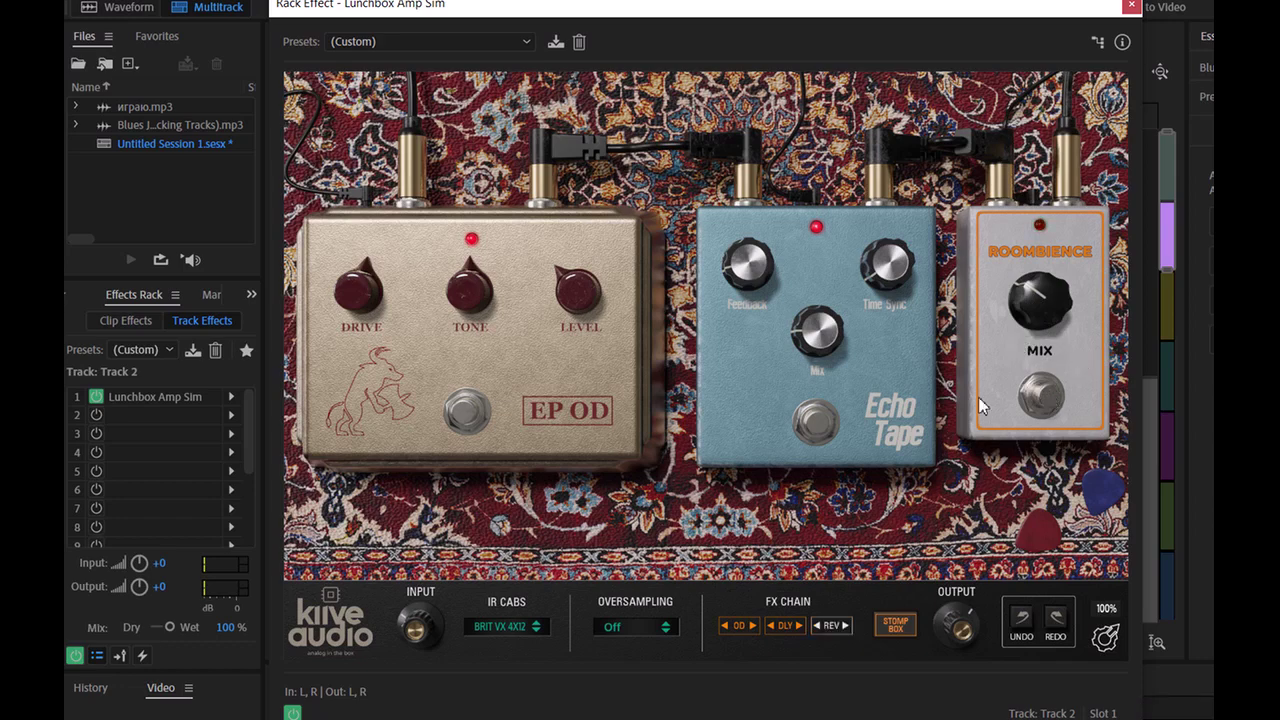
# - Compare the Echo Tape pedal off and on, and try higher Feedback and Time Sync settings
pyautogui.click(812, 424)
pyautogui.click(812, 424)
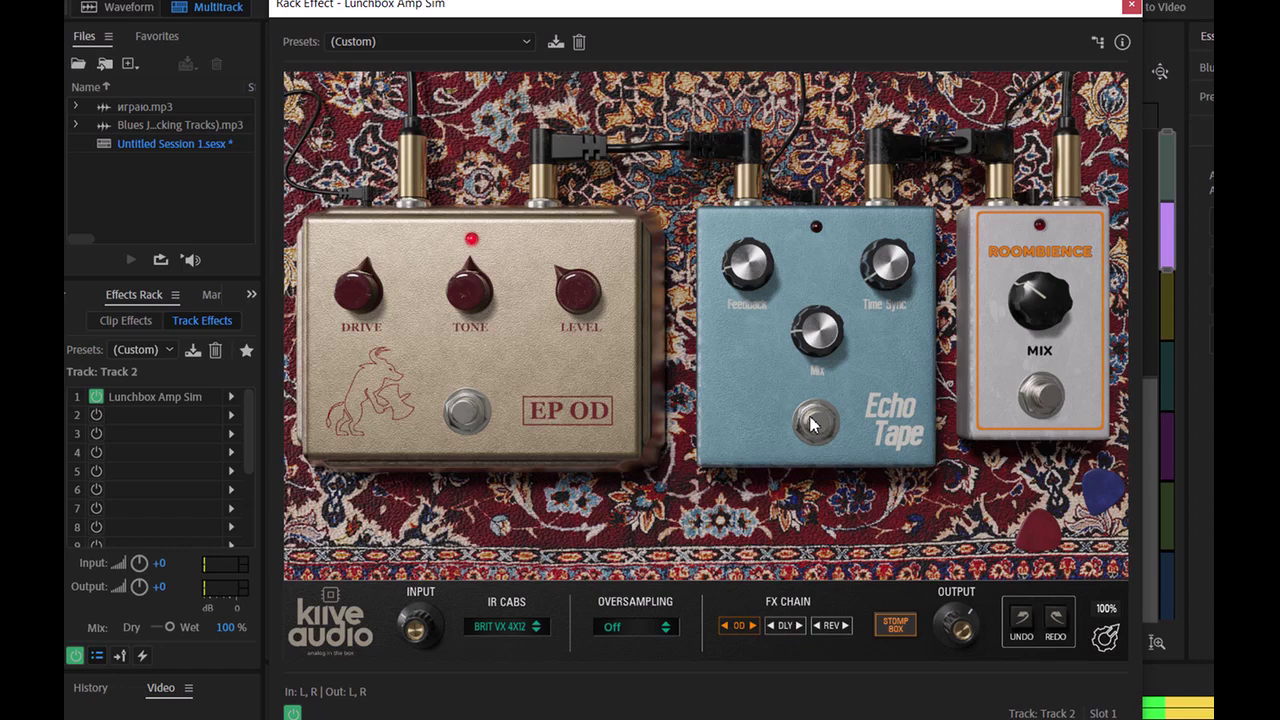
pyautogui.moveTo(745, 275); pyautogui.dragTo(745, 150)
pyautogui.moveTo(885, 268); pyautogui.dragTo(870, 205)
pyautogui.moveTo(876, 192); pyautogui.dragTo(902, 128)
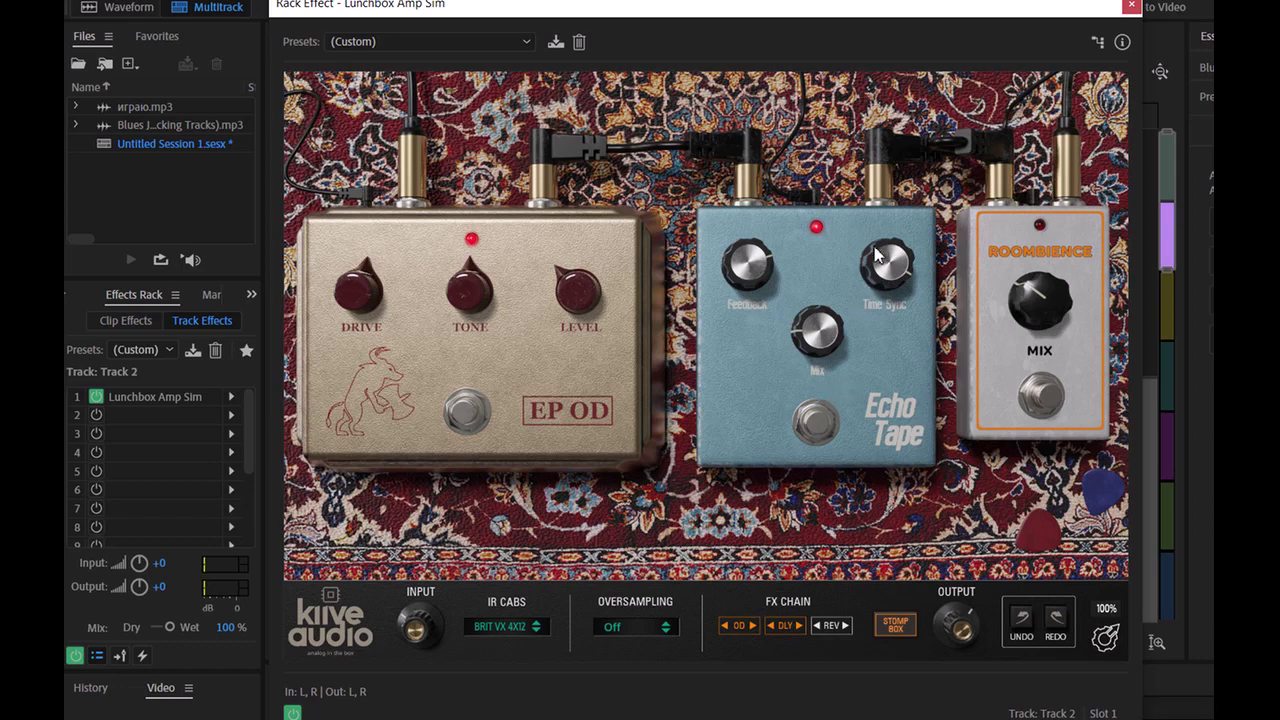
# - Set the Echo Tape to about 183 ms with low feedback and slightly more mix, and switch the Roombience pedal back on
pyautogui.moveTo(867, 286)
pyautogui.moveTo(867, 286); pyautogui.dragTo(877, 382)
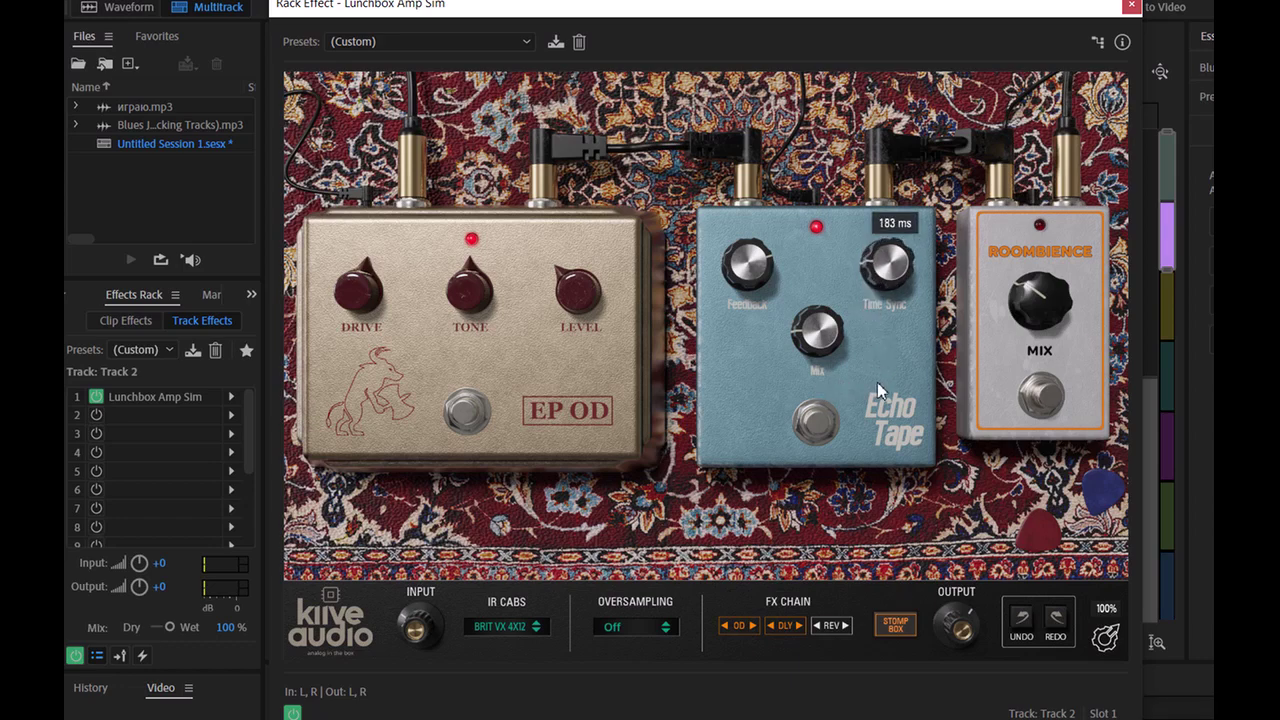
pyautogui.moveTo(750, 260); pyautogui.dragTo(739, 348)
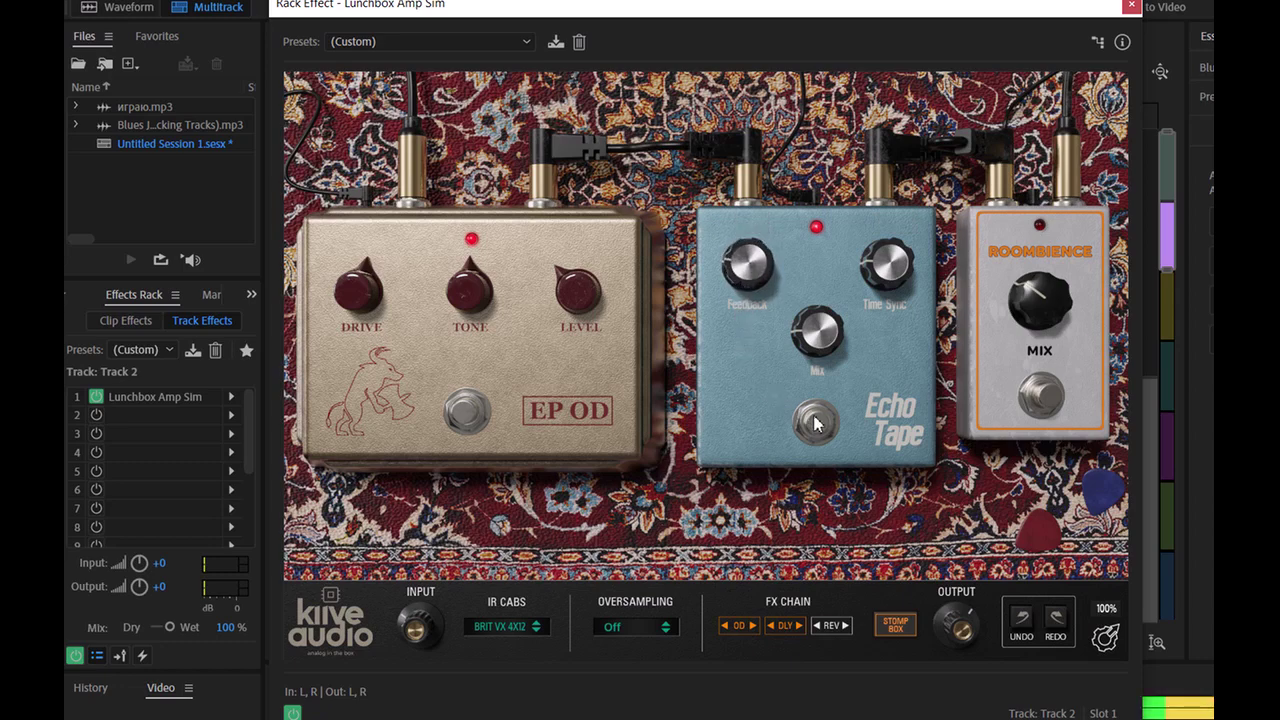
pyautogui.moveTo(818, 345); pyautogui.dragTo(802, 300)
pyautogui.click(1040, 400)
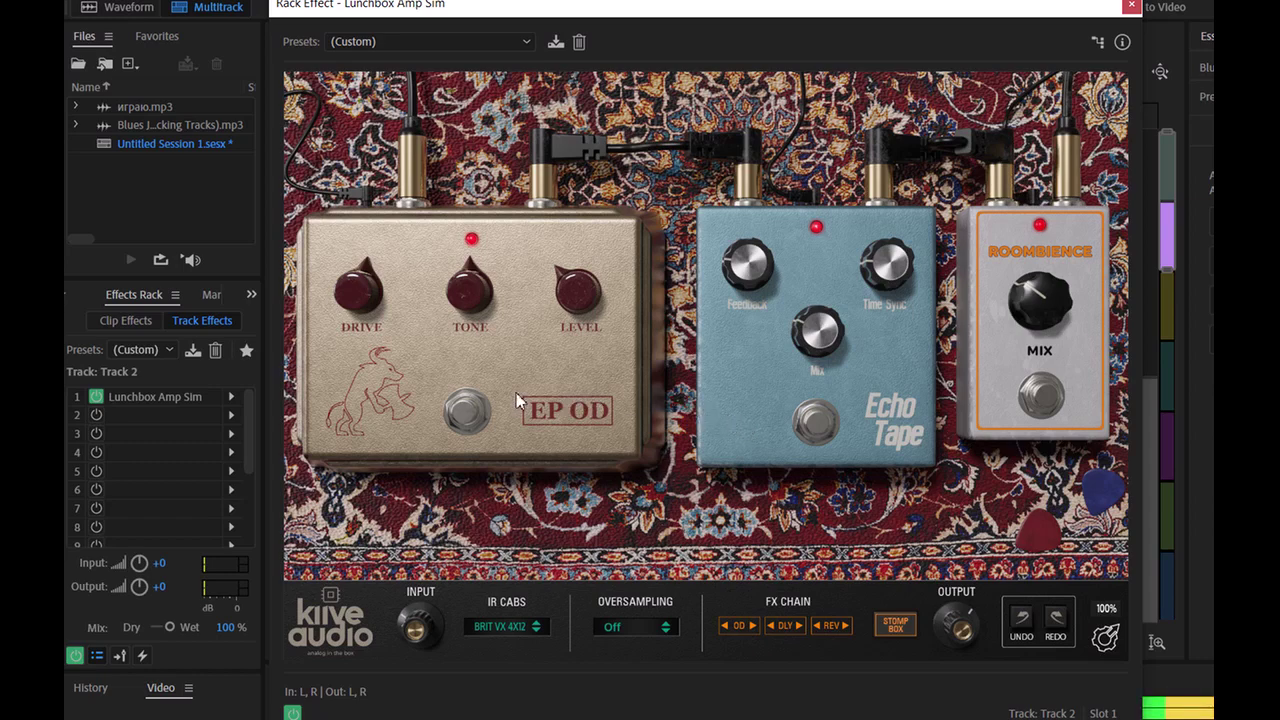
# - Compare the EP OD pedal off and on, try full drive, and set the drive to about ten o'clock and level to about noon
pyautogui.click(467, 418)
pyautogui.click(467, 418)
pyautogui.moveTo(361, 290); pyautogui.dragTo(345, 215)
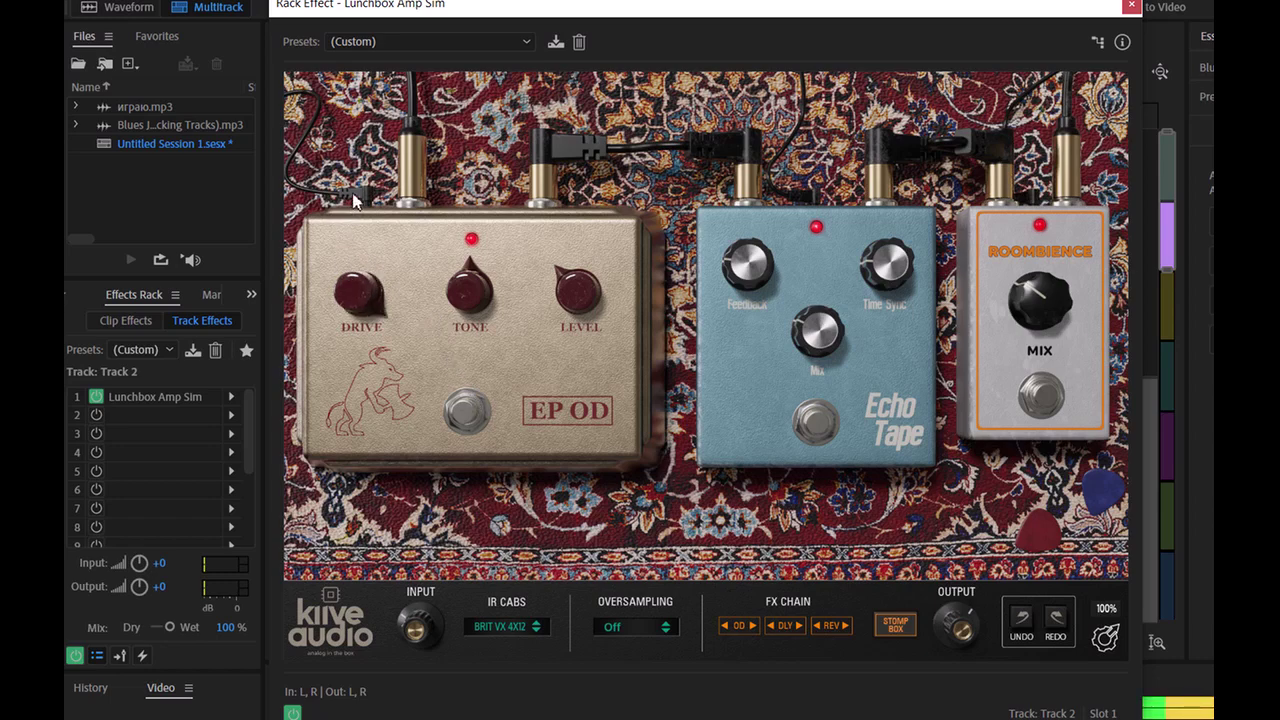
pyautogui.moveTo(490, 302); pyautogui.dragTo(456, 284)
pyautogui.moveTo(572, 292); pyautogui.dragTo(559, 268)
pyautogui.moveTo(353, 312); pyautogui.dragTo(378, 382)
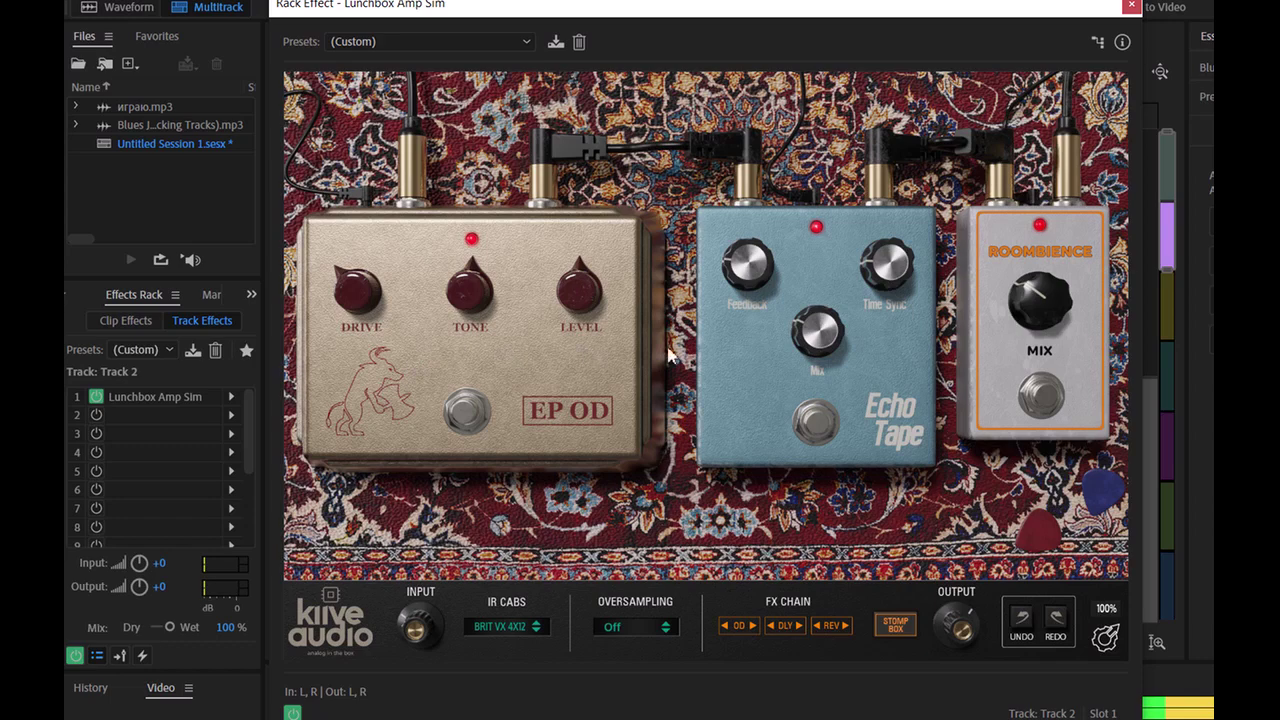
# - Lower the EP OD drive slightly, and try the Echo Tape mix at about 4% before raising it slightly
pyautogui.scroll(-3, 350, 288)
pyautogui.moveTo(812, 333); pyautogui.dragTo(802, 376)
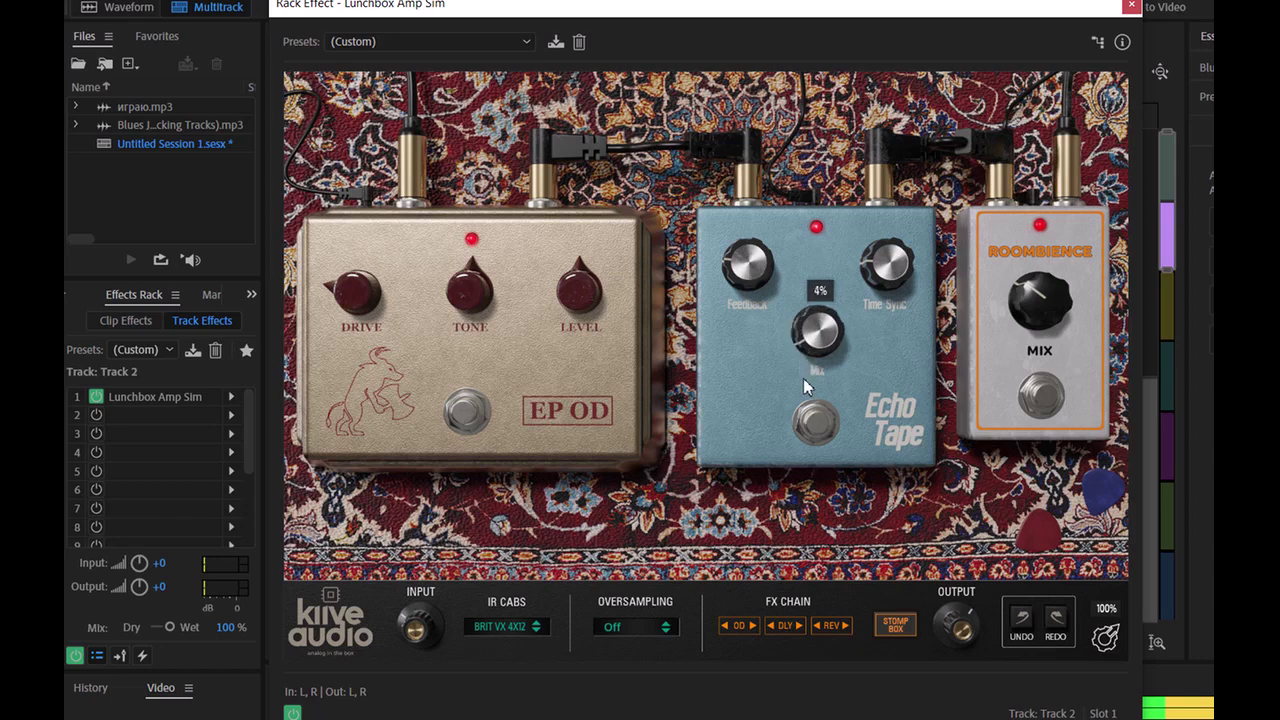
pyautogui.moveTo(740, 260)
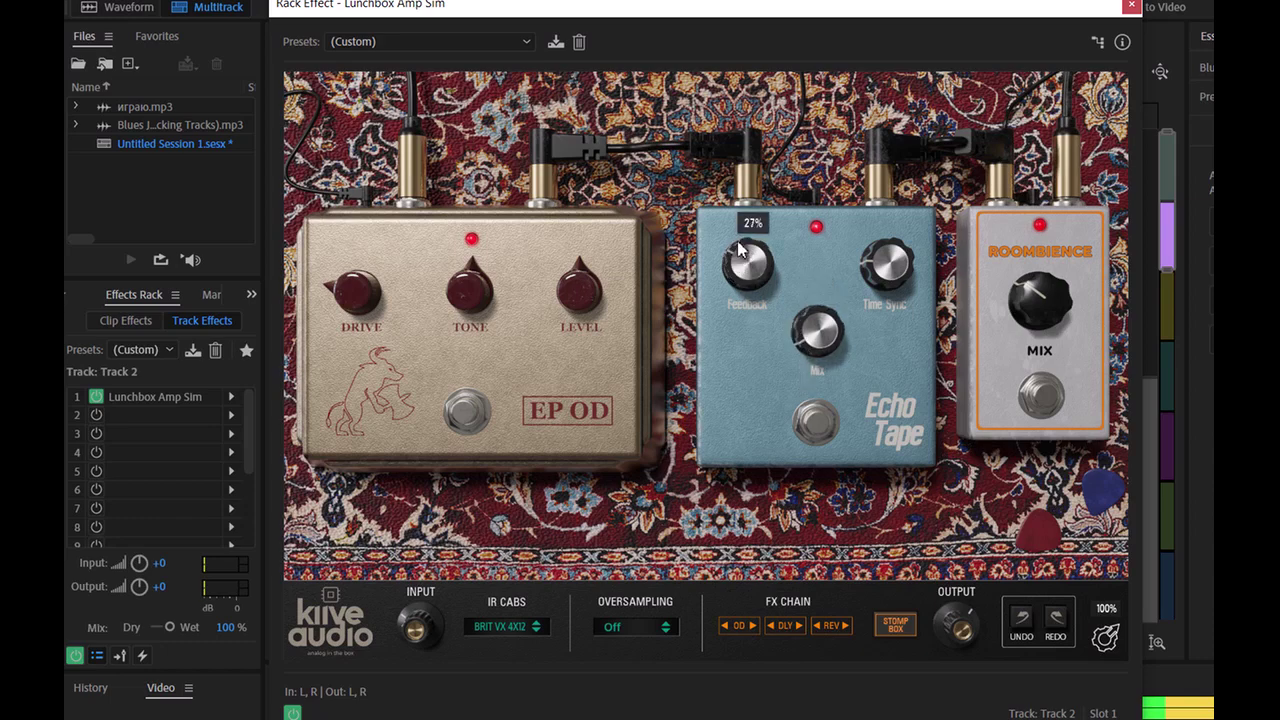
pyautogui.moveTo(817, 341)
pyautogui.moveTo(817, 341); pyautogui.dragTo(810, 314)
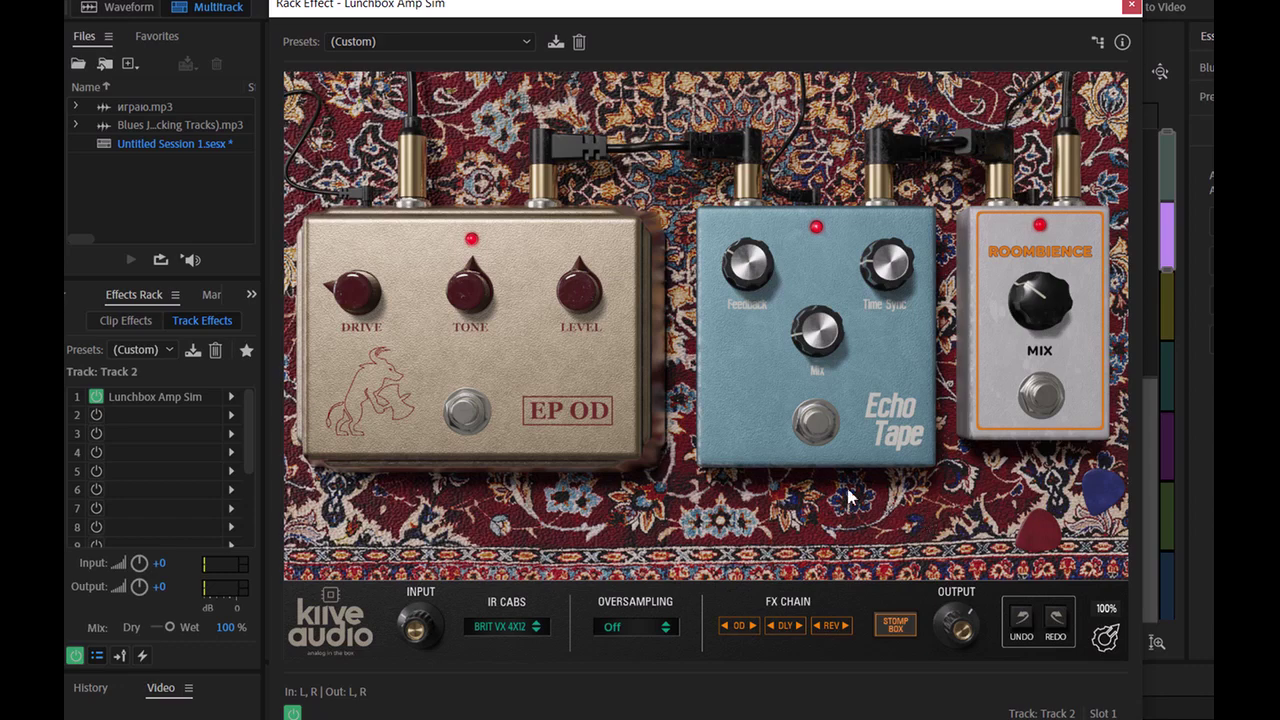
# - Load the Blues preset, compare the EP OD pedal on and off, and leave both EP OD and Echo Tape switched on
pyautogui.click(525, 41)
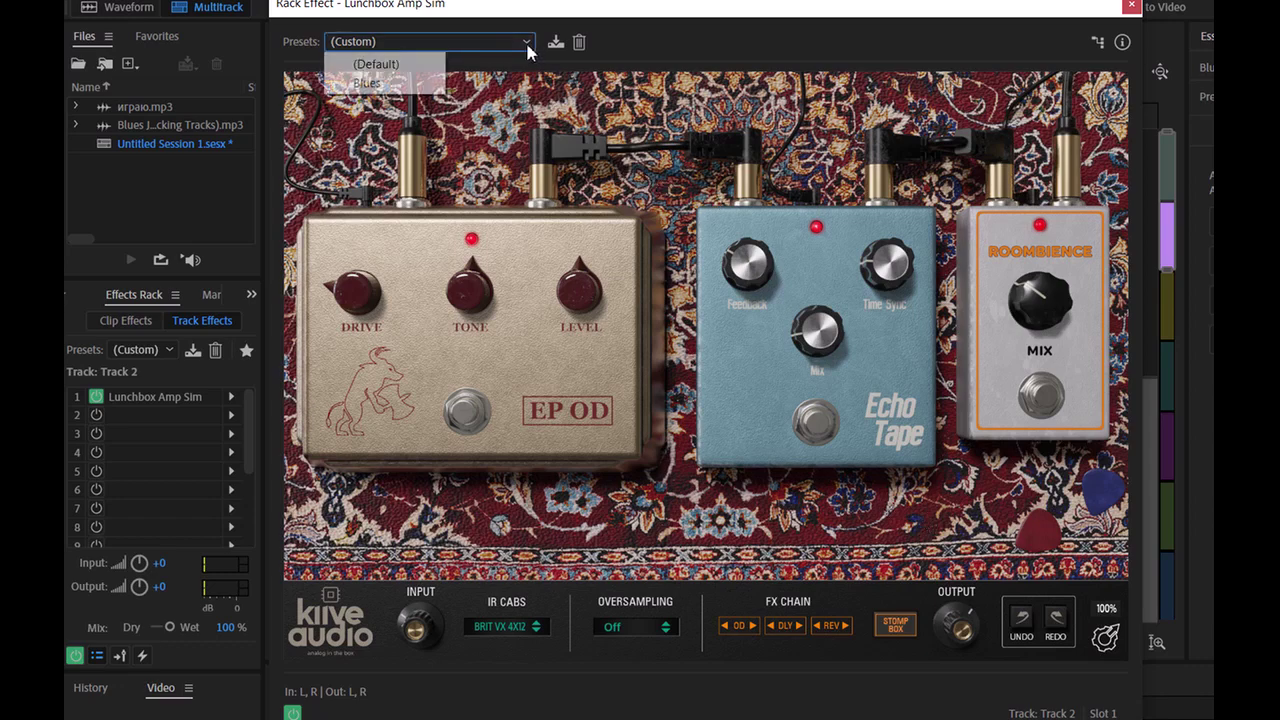
pyautogui.click(399, 84)
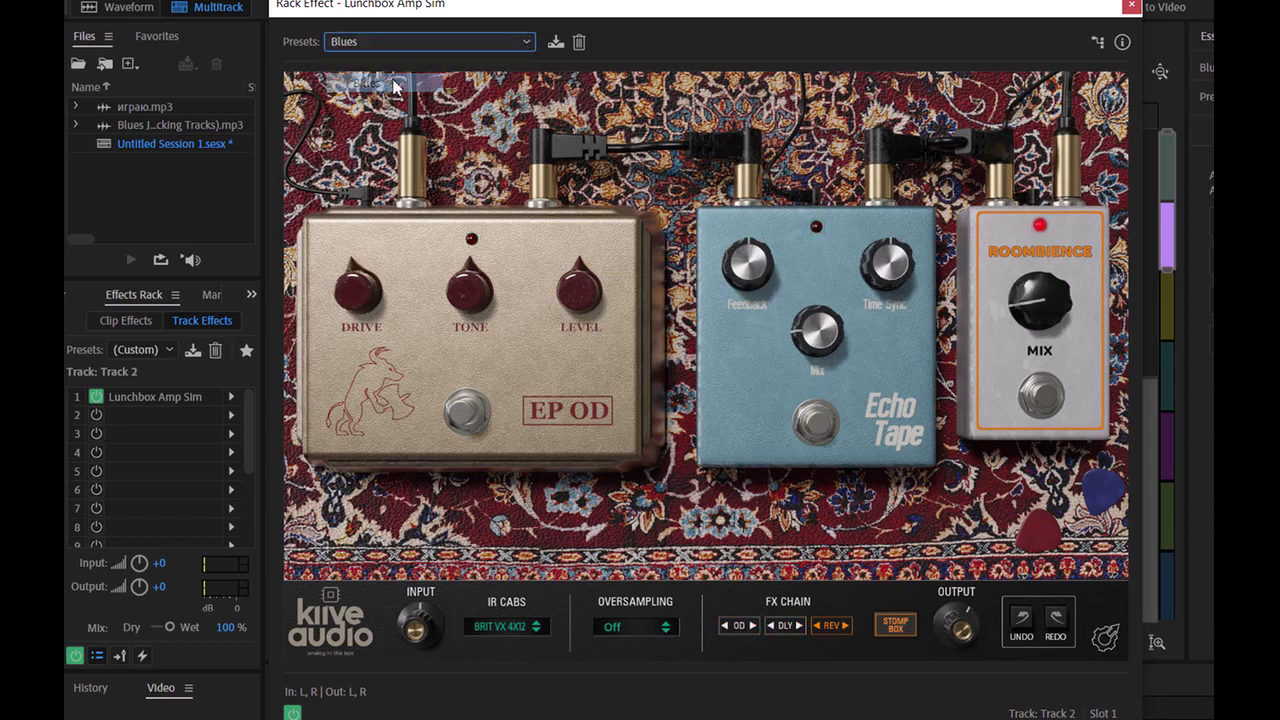
pyautogui.click(833, 425)
pyautogui.click(833, 425)
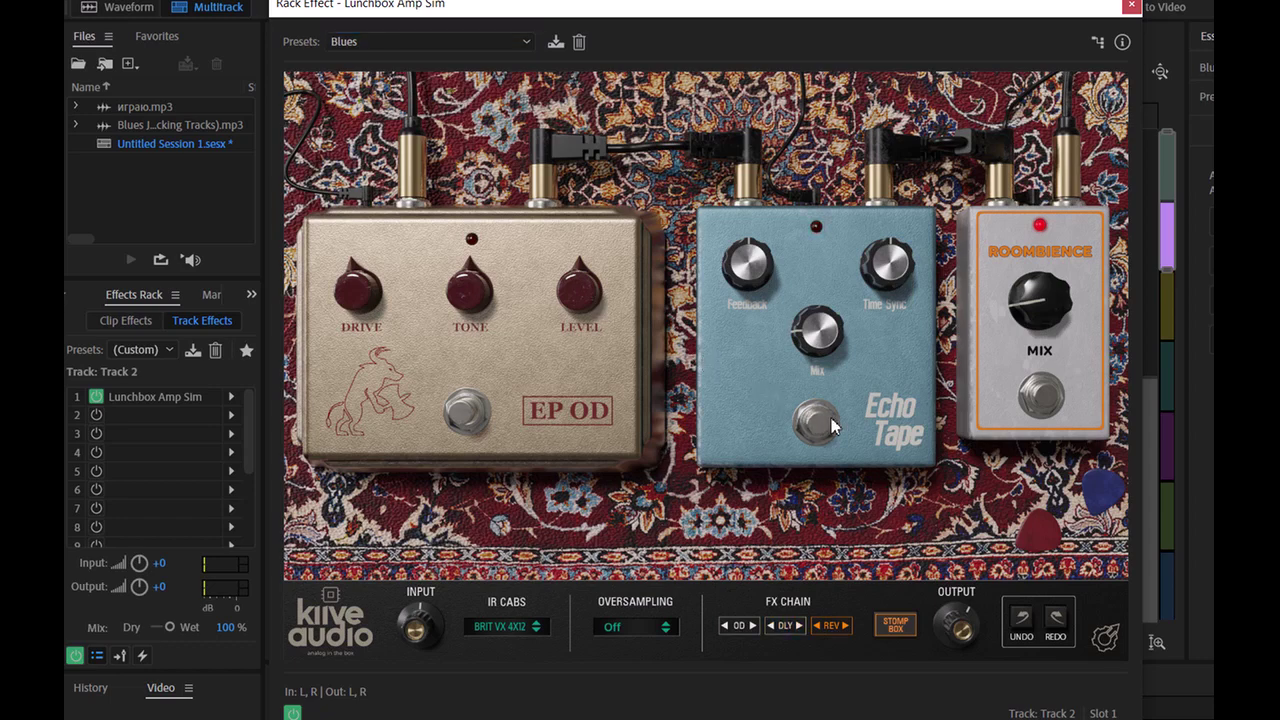
pyautogui.click(464, 420)
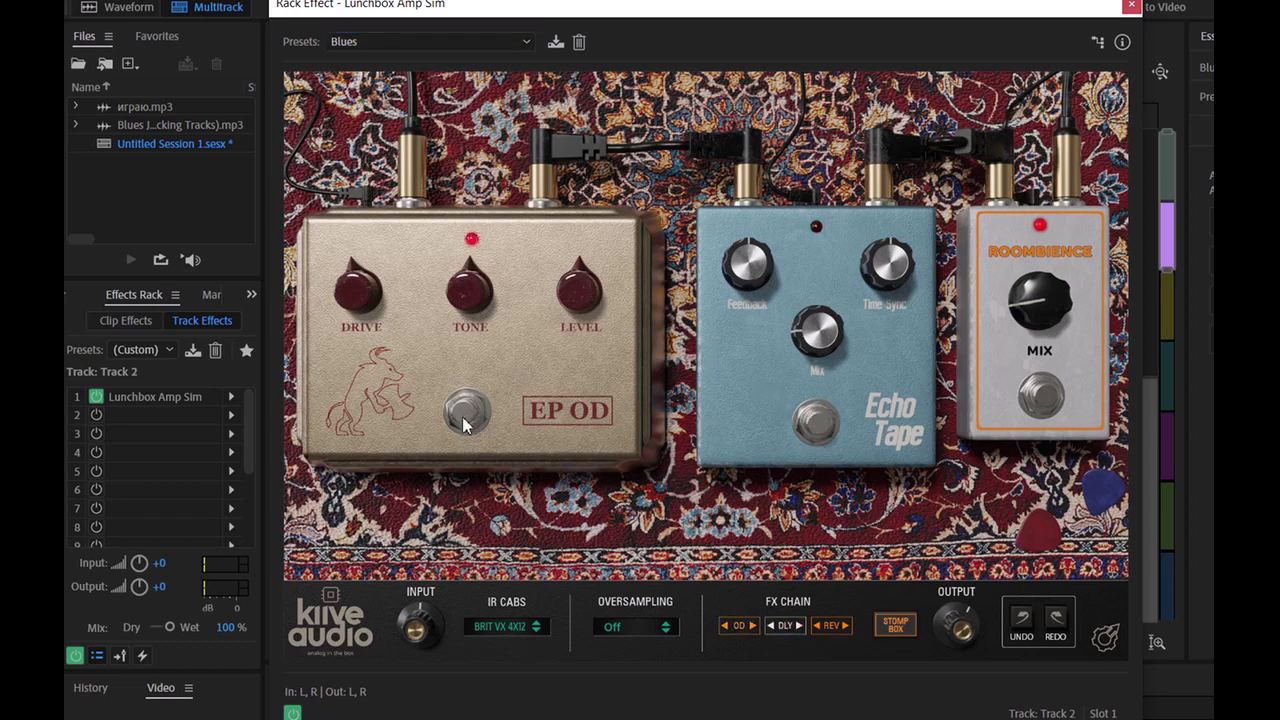
pyautogui.click(464, 420)
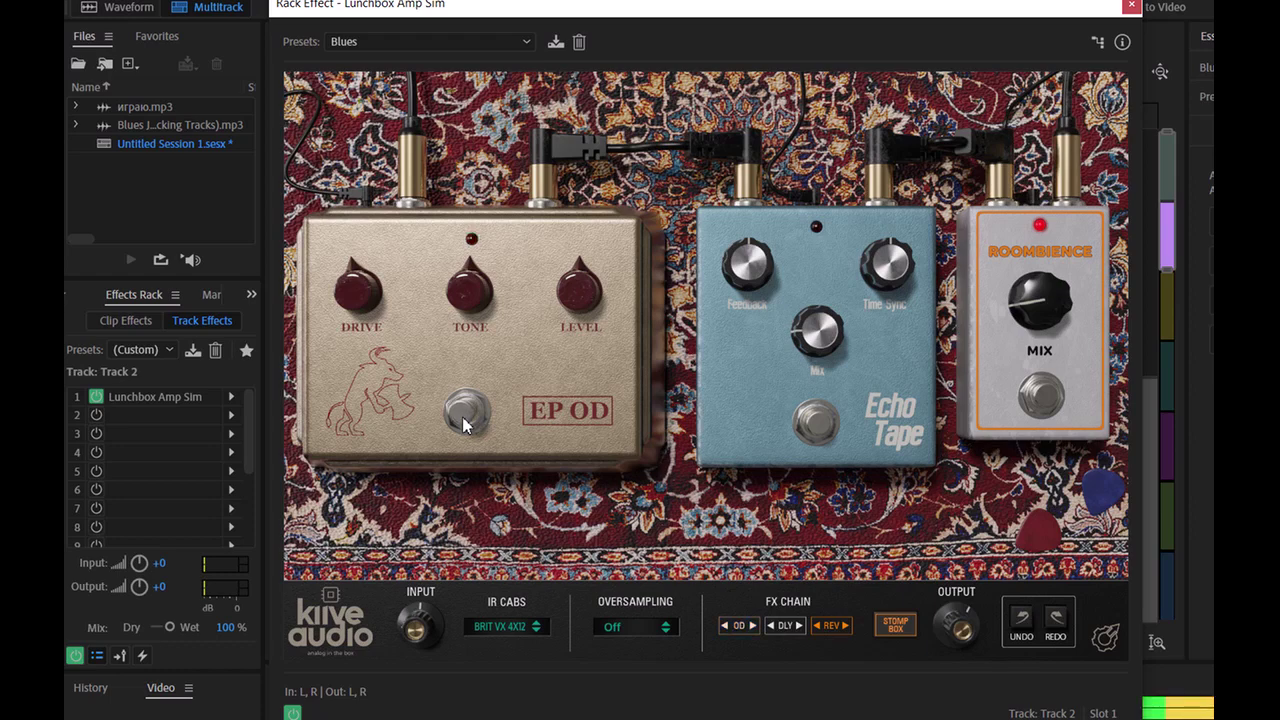
pyautogui.click(464, 420)
pyautogui.click(812, 424)
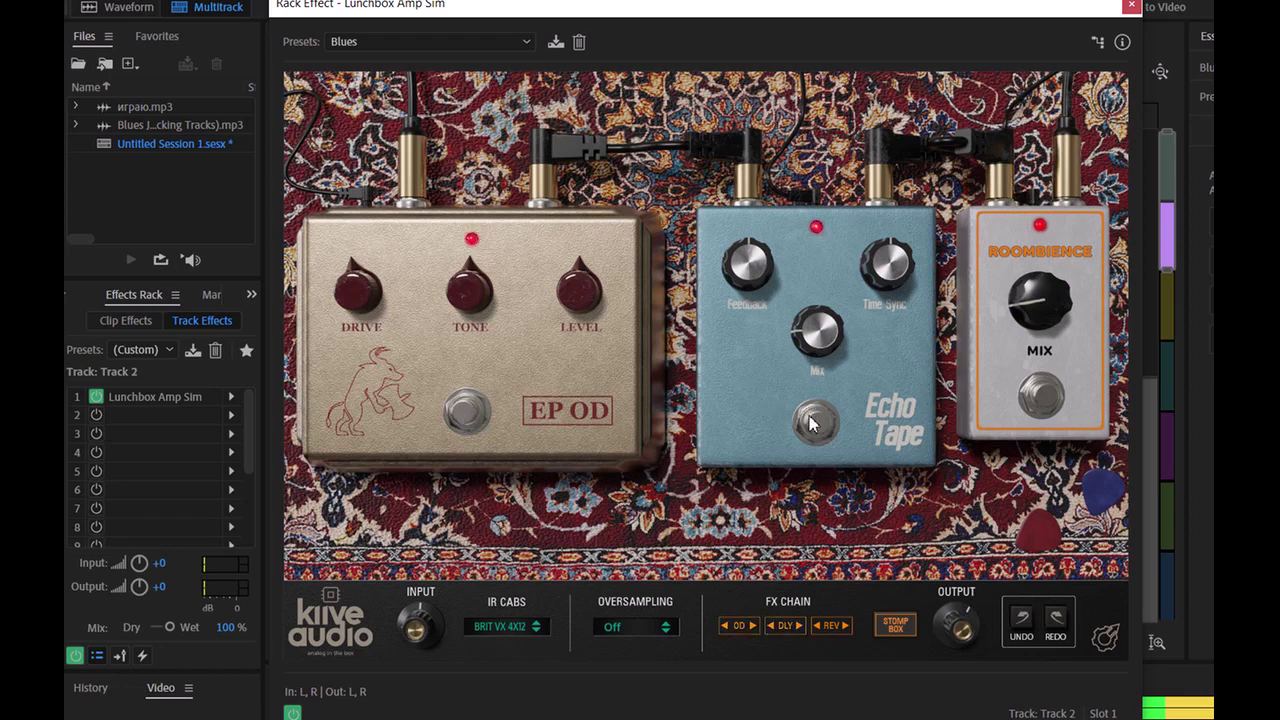
# - Set the Roombience mix to about ten o'clock and lower the Echo Tape's Feedback and Time Sync
pyautogui.moveTo(1036, 306); pyautogui.dragTo(1036, 324)
pyautogui.moveTo(744, 262); pyautogui.dragTo(733, 283)
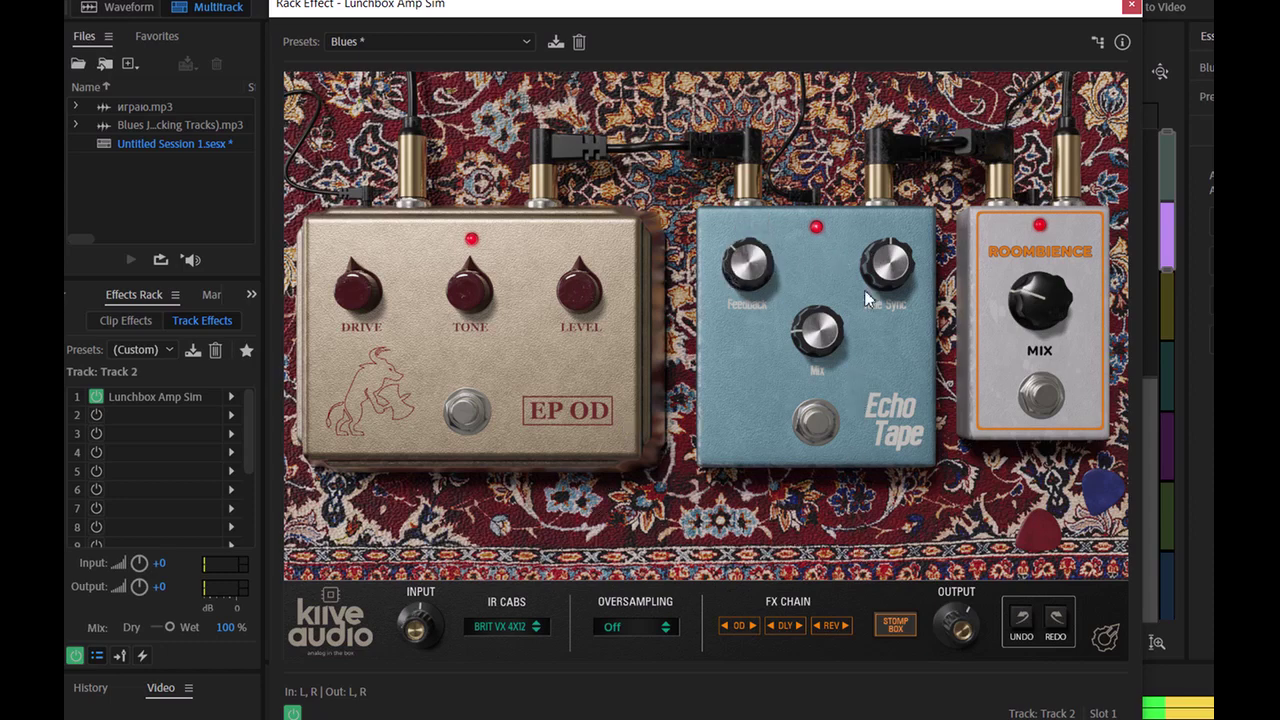
pyautogui.moveTo(886, 263); pyautogui.dragTo(851, 281)
# - Return to the amp view and compare the USA MES 2X12 cabinet with the BRIT VX 4X12
pyautogui.click(895, 630)
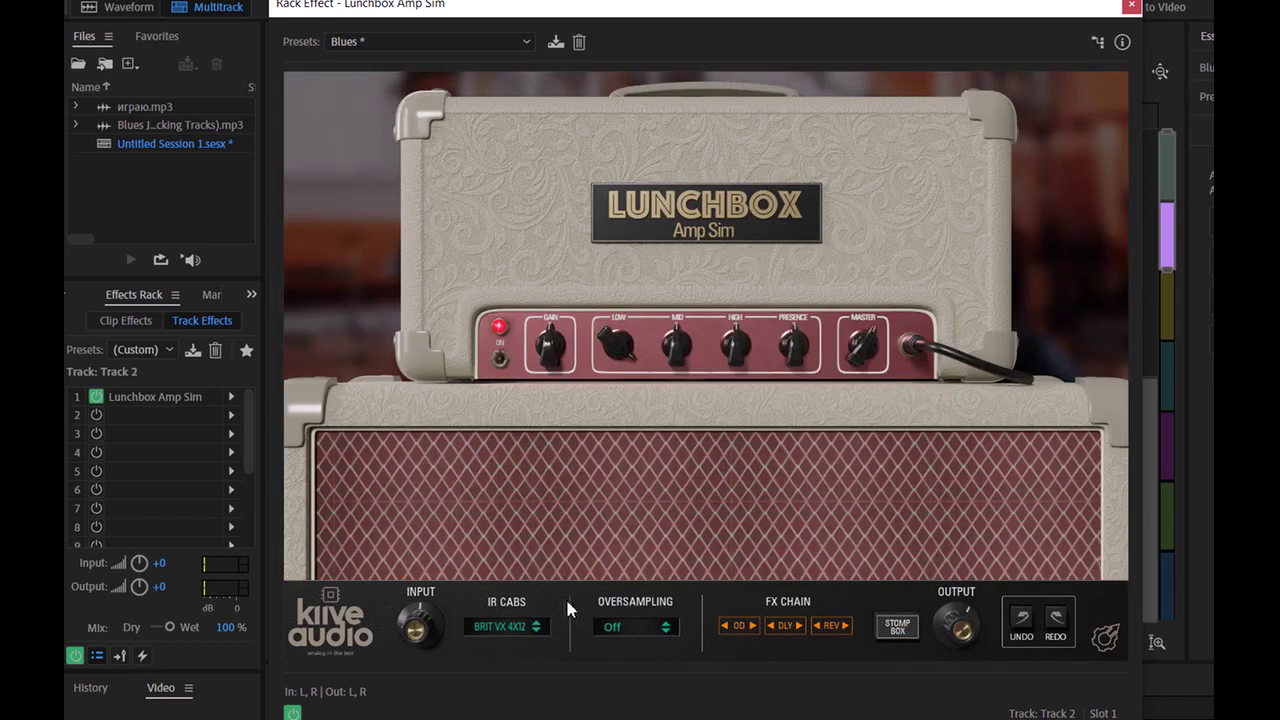
pyautogui.click(523, 627)
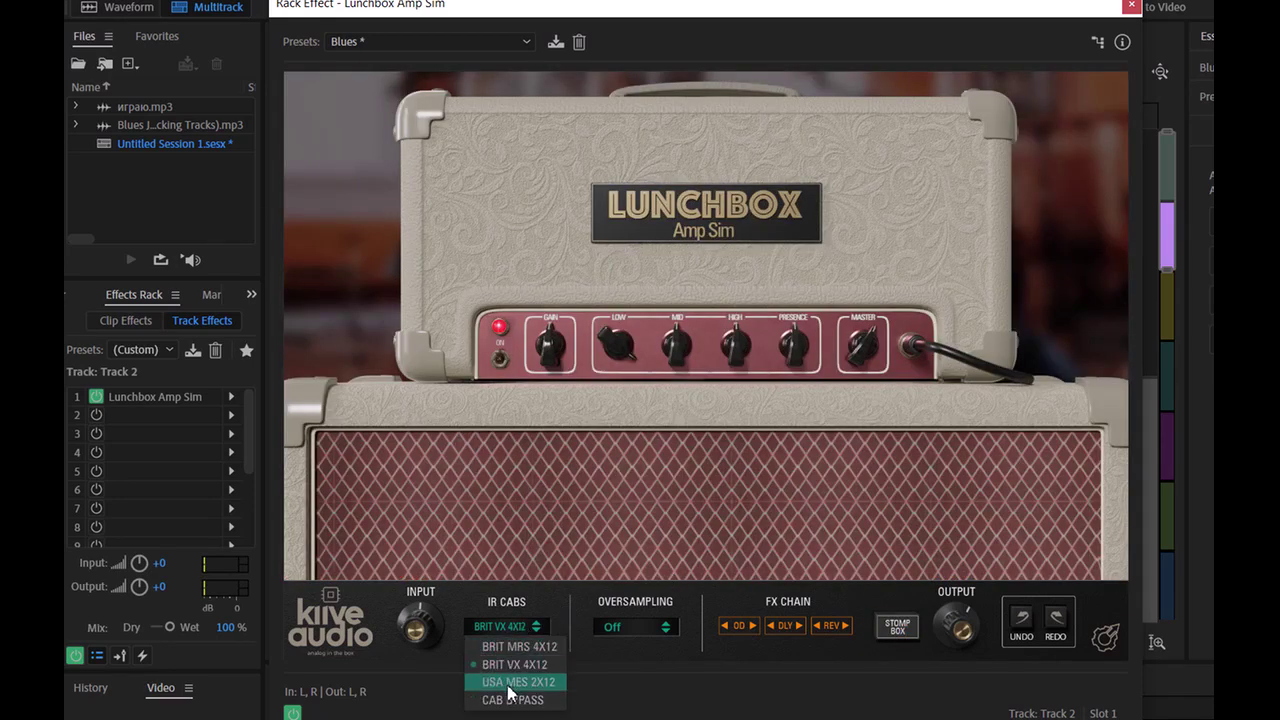
pyautogui.click(508, 688)
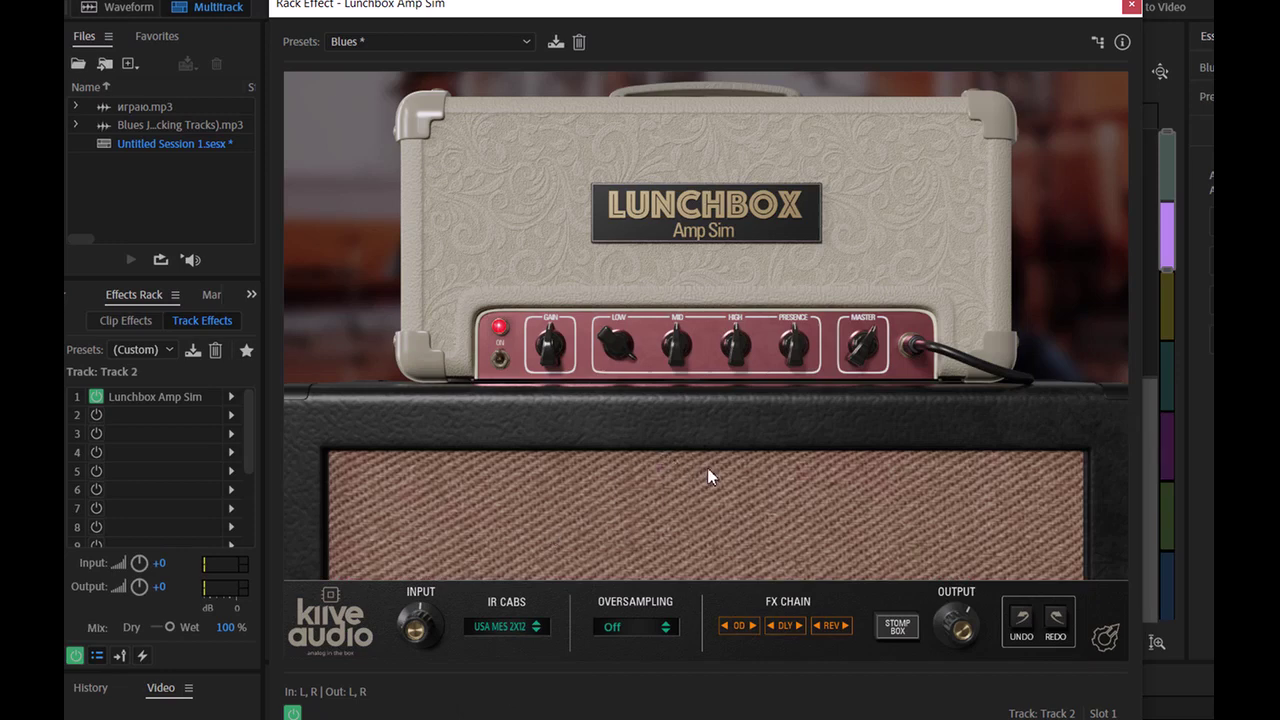
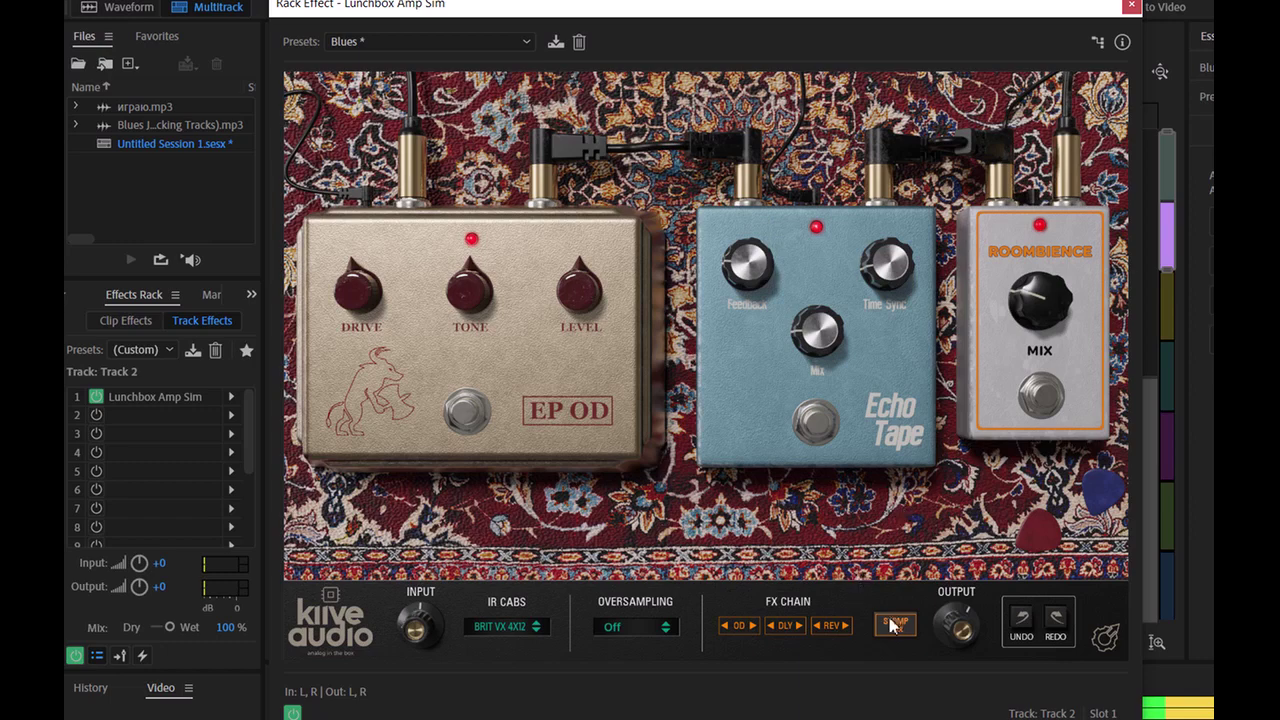
pyautogui.click(895, 625)
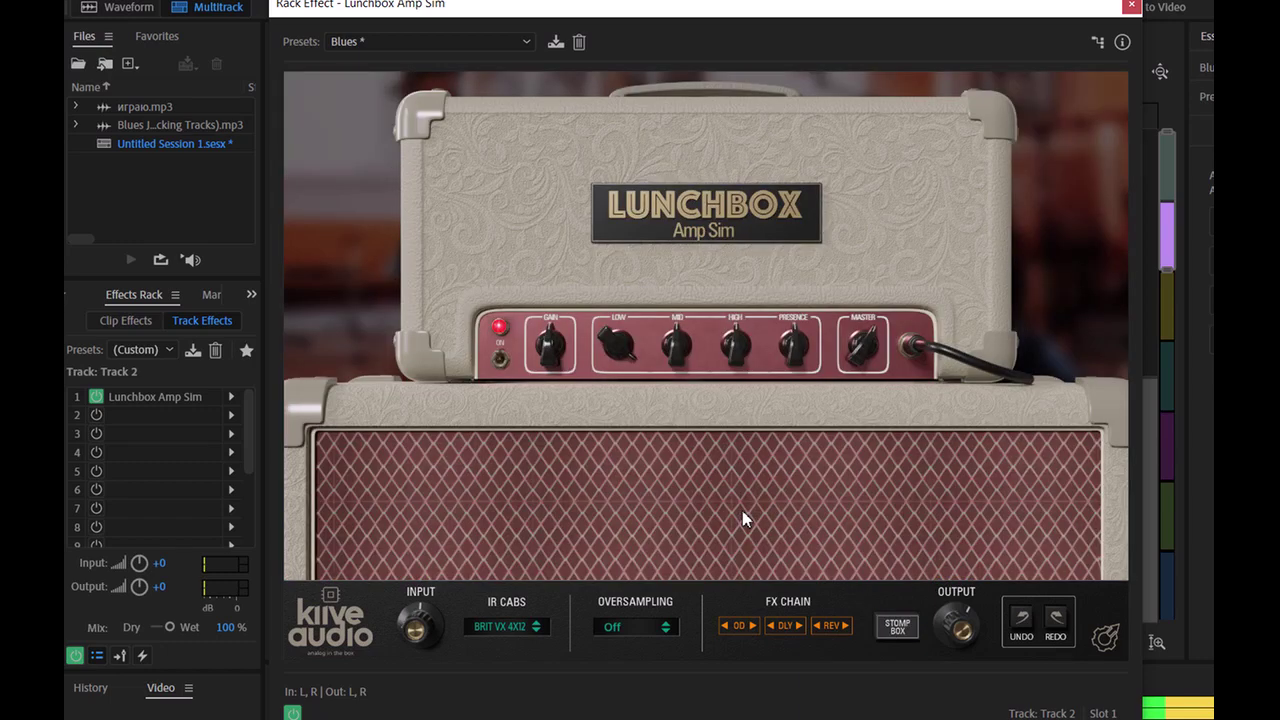